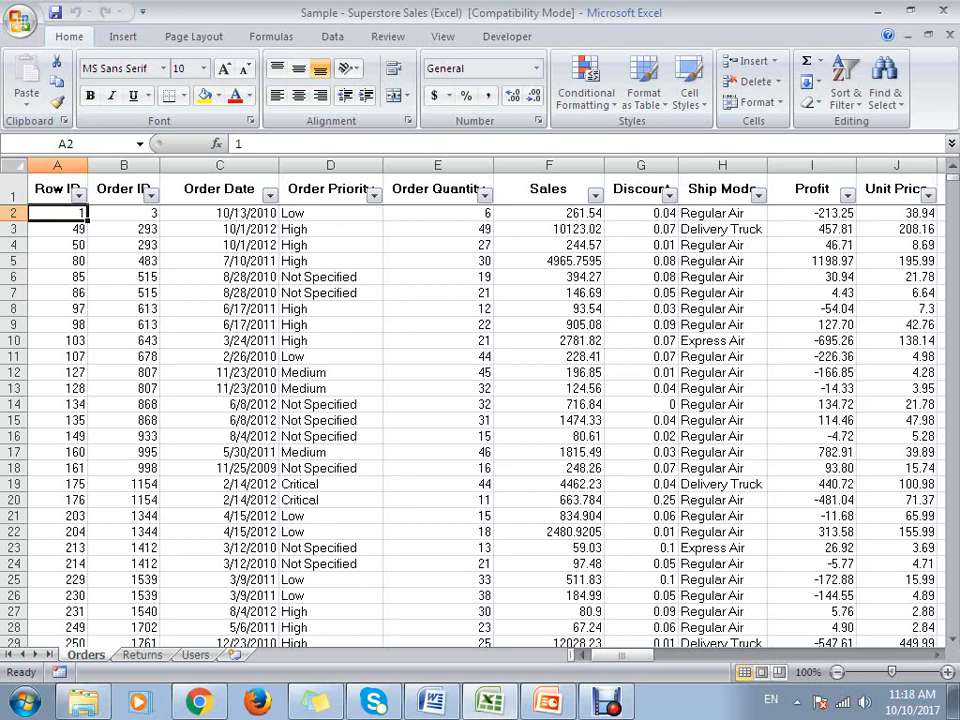
- Examine the order rows from the first record to the last one on the Orders sheet
{"action": "key", "text": "ctrl+Down"}
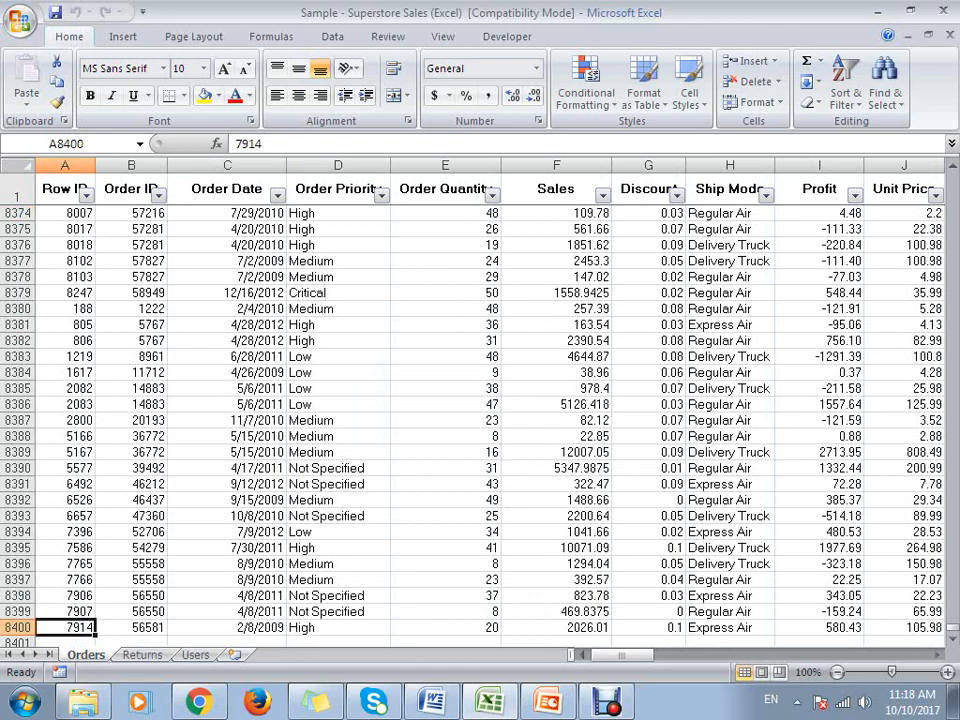
{"action": "key", "text": "Up"}
{"action": "key", "text": "Up"}
{"action": "key", "text": "Up"}
{"action": "key", "text": "Up"}
{"action": "key", "text": "Up"}
{"action": "key", "text": "Up"}
{"action": "key", "text": "Up"}
{"action": "key", "text": "Up"}
{"action": "key", "text": "Up"}
{"action": "key", "text": "Up"}
{"action": "key", "text": "Up"}
{"action": "key", "text": "Up"}
{"action": "key", "text": "Up"}
{"action": "key", "text": "Up"}
{"action": "key", "text": "Up"}
{"action": "key", "text": "Up"}
{"action": "key", "text": "Up"}
{"action": "key", "text": "Up"}
{"action": "key", "text": "Up"}
{"action": "key", "text": "Up"}
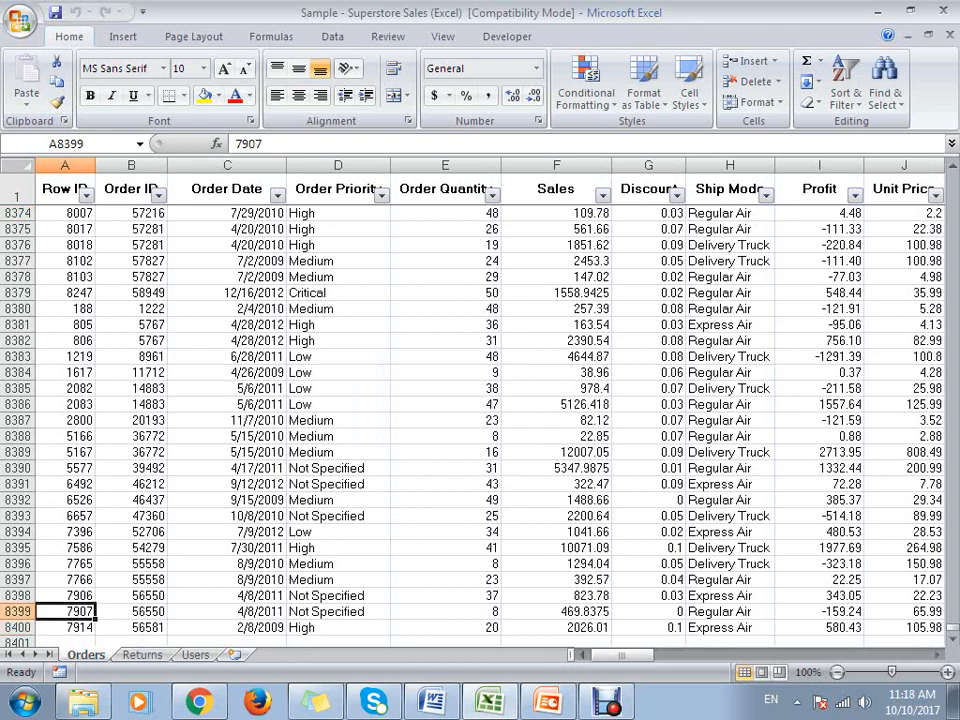
{"action": "key", "text": "Up"}
{"action": "key", "text": "Up"}
{"action": "key", "text": "Up"}
{"action": "key", "text": "Up"}
{"action": "key", "text": "Up"}
{"action": "key", "text": "Up"}
{"action": "key", "text": "Up"}
{"action": "key", "text": "Up"}
{"action": "key", "text": "Up"}
{"action": "key", "text": "Up"}
{"action": "key", "text": "Up"}
{"action": "key", "text": "Up"}
{"action": "key", "text": "Up"}
{"action": "key", "text": "Up"}
{"action": "key", "text": "Up"}
{"action": "key", "text": "Up"}
{"action": "key", "text": "Up"}
{"action": "key", "text": "Up"}
{"action": "key", "text": "Up"}
{"action": "key", "text": "Up"}
{"action": "key", "text": "ctrl+Up"}
{"action": "key", "text": "Down"}
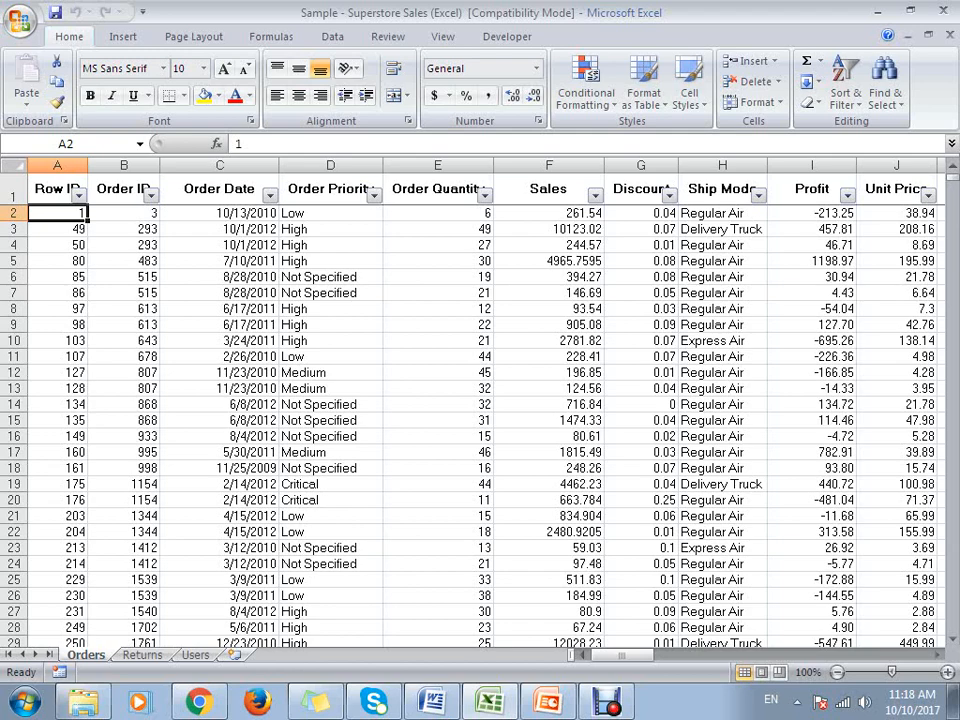
- Look through the column fields of the first order record, from Row ID across to Customer Name
{"action": "key", "text": "Right"}
{"action": "key", "text": "Right"}
{"action": "key", "text": "Right"}
{"action": "key", "text": "Right"}
{"action": "key", "text": "Right"}
{"action": "key", "text": "Right"}
{"action": "key", "text": "Right"}
{"action": "key", "text": "Right"}
{"action": "key", "text": "Right"}
{"action": "key", "text": "Right"}
{"action": "key", "text": "Right"}
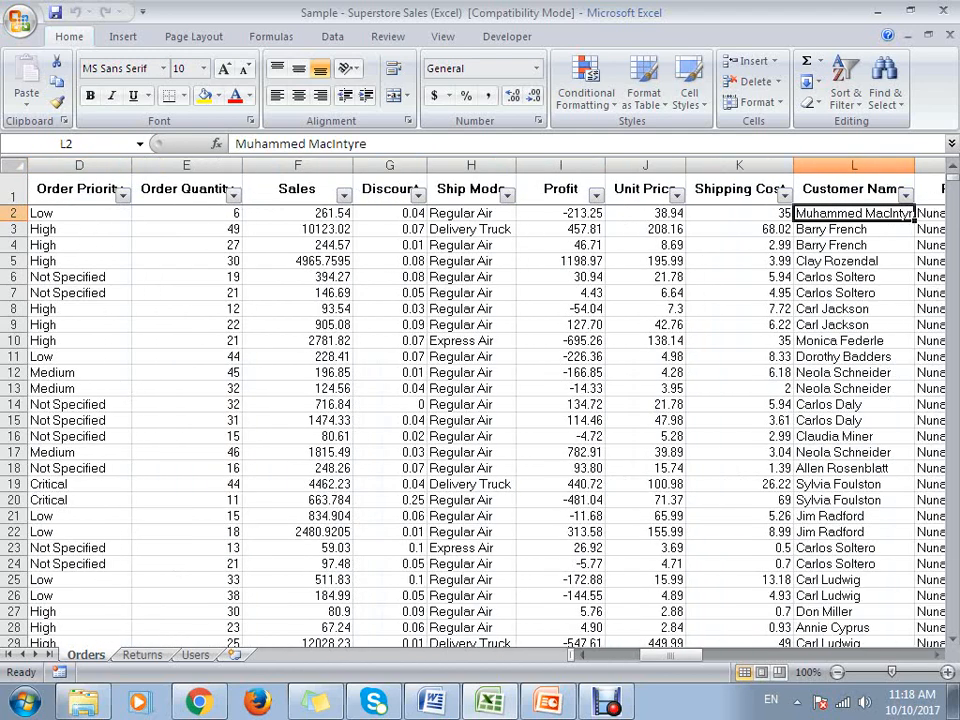
{"action": "key", "text": "Right"}
{"action": "key", "text": "Left"}
{"action": "key", "text": "Left"}
{"action": "key", "text": "Left"}
{"action": "key", "text": "Left"}
{"action": "key", "text": "Left"}
{"action": "key", "text": "Left"}
{"action": "key", "text": "Left"}
{"action": "key", "text": "Left"}
{"action": "key", "text": "Left"}
{"action": "key", "text": "Left"}
{"action": "key", "text": "Left"}
{"action": "key", "text": "Left"}
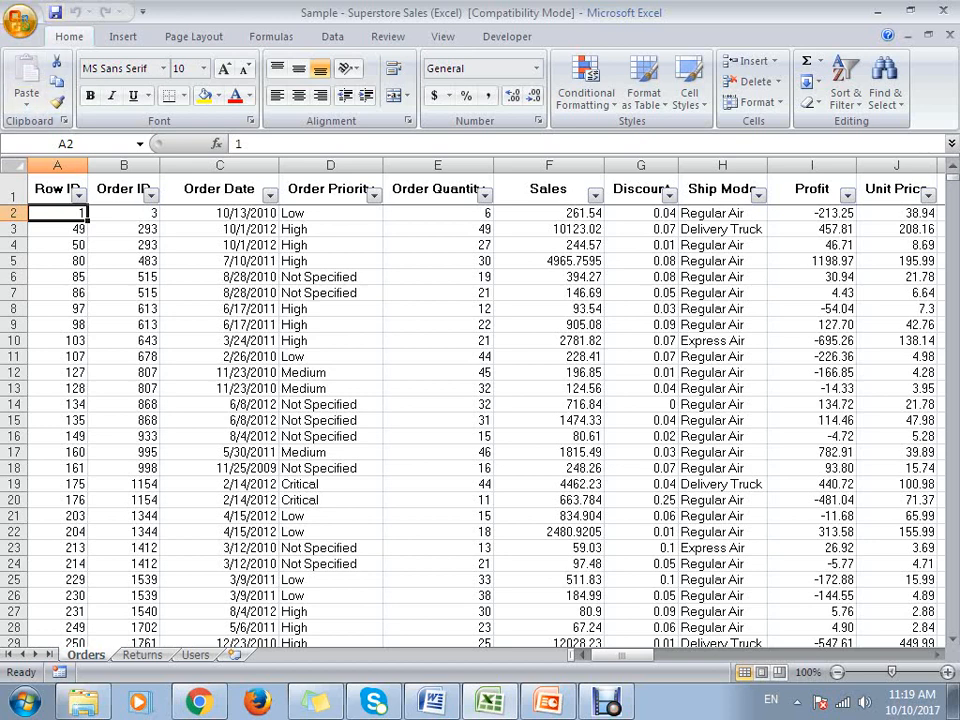
- Save a copy of the workbook in Downloads as Sample2.mdb in Excel 97-2003 Workbook format
{"action": "key", "text": "F12"}
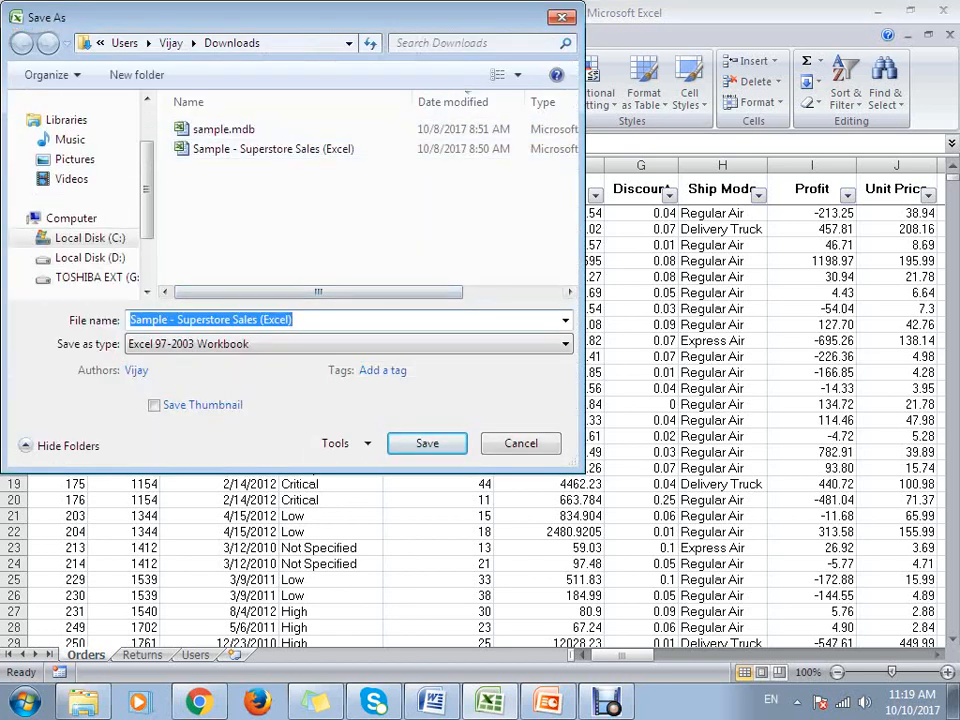
{"action": "type", "text": "Sampl2"}
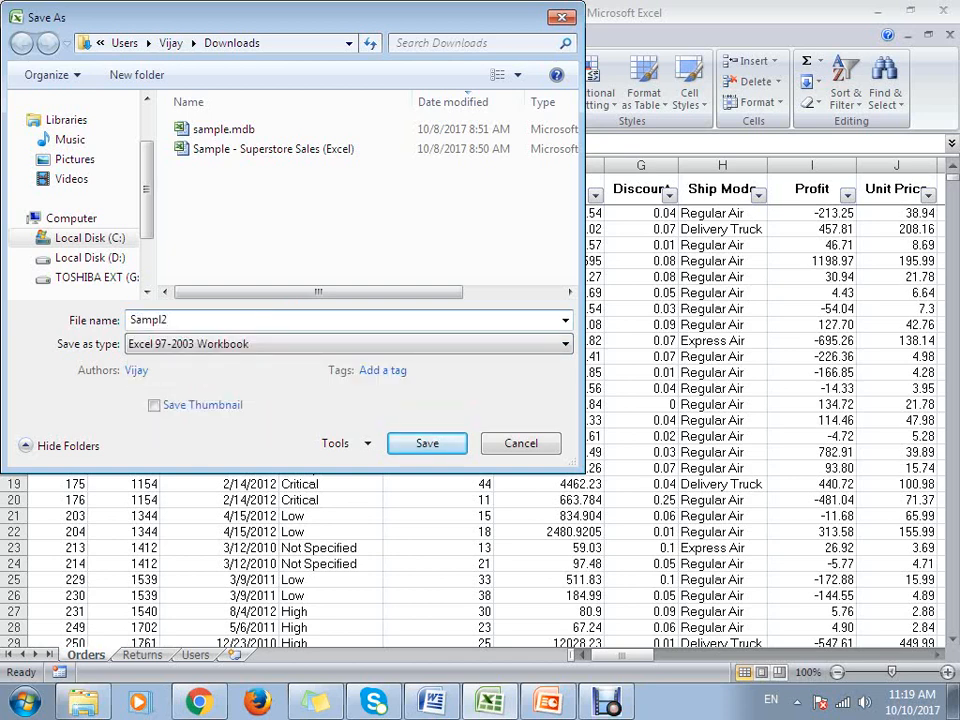
{"action": "key", "text": "BackSpace"}
{"action": "type", "text": "e2.mdb"}
{"action": "key", "text": "Return"}
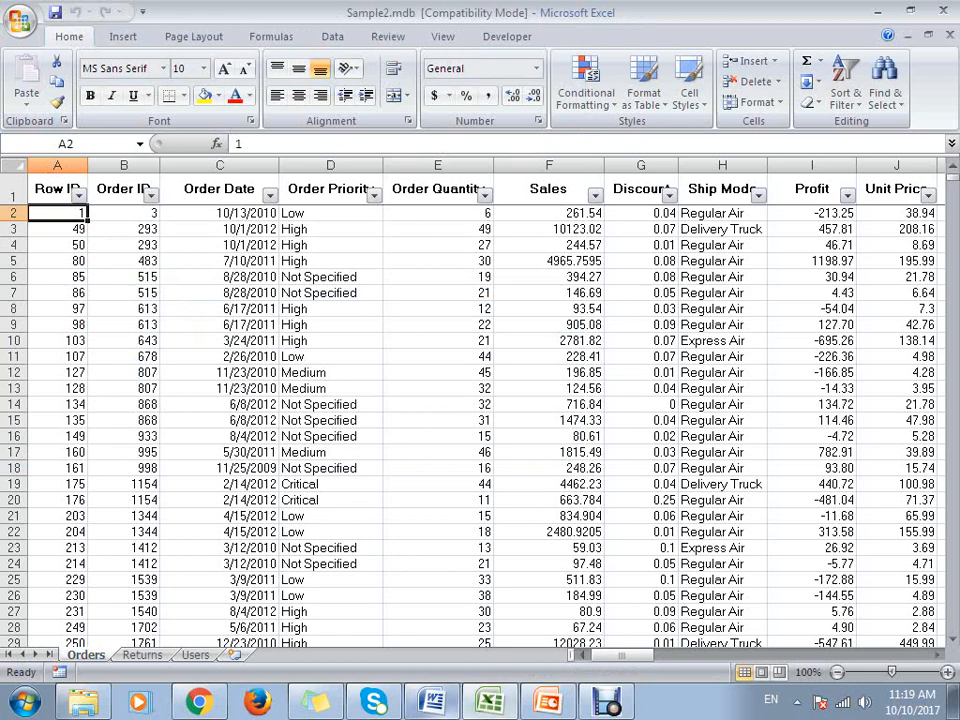
- Switch to the open Word letter and delete the Customer_Name merge field after "Dear"
{"action": "left_click", "coordinate": [433, 701]}
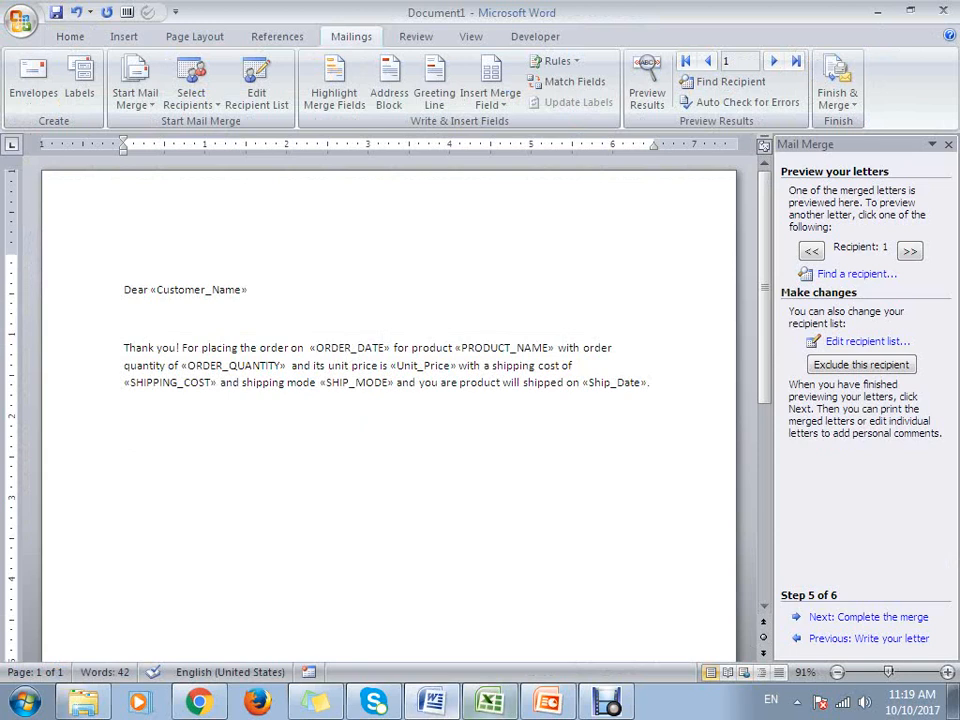
{"action": "left_click", "coordinate": [70, 36]}
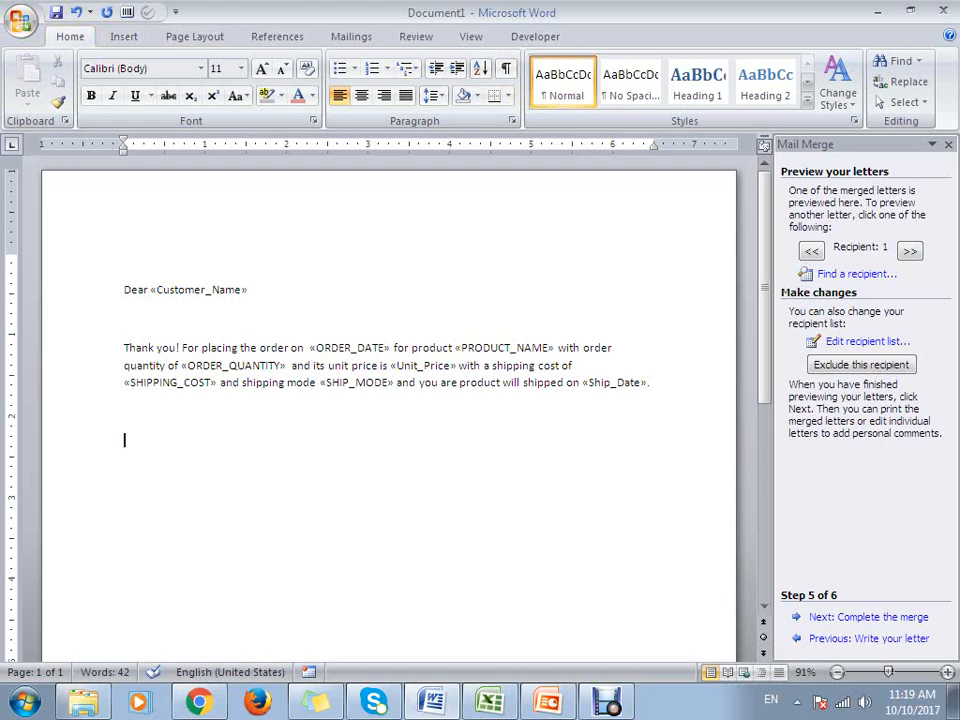
{"action": "left_click", "coordinate": [139, 289]}
{"action": "left_click", "coordinate": [124, 318]}
{"action": "left_click", "coordinate": [248, 289]}
{"action": "left_click_drag", "start_coordinate": [248, 289], "coordinate": [151, 289]}
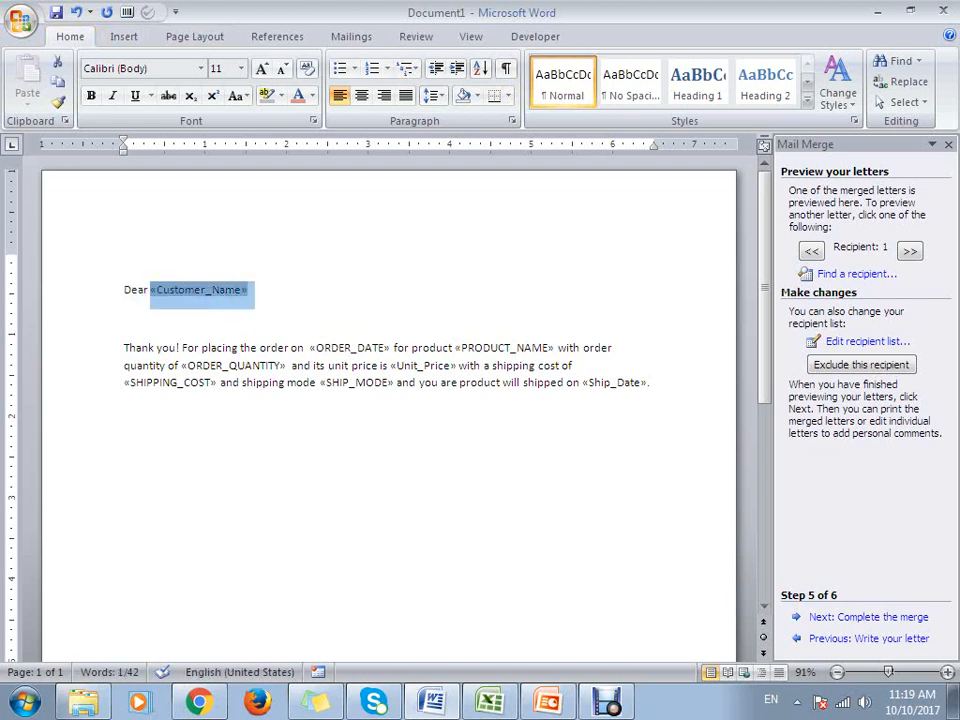
{"action": "key", "text": "BackSpace"}
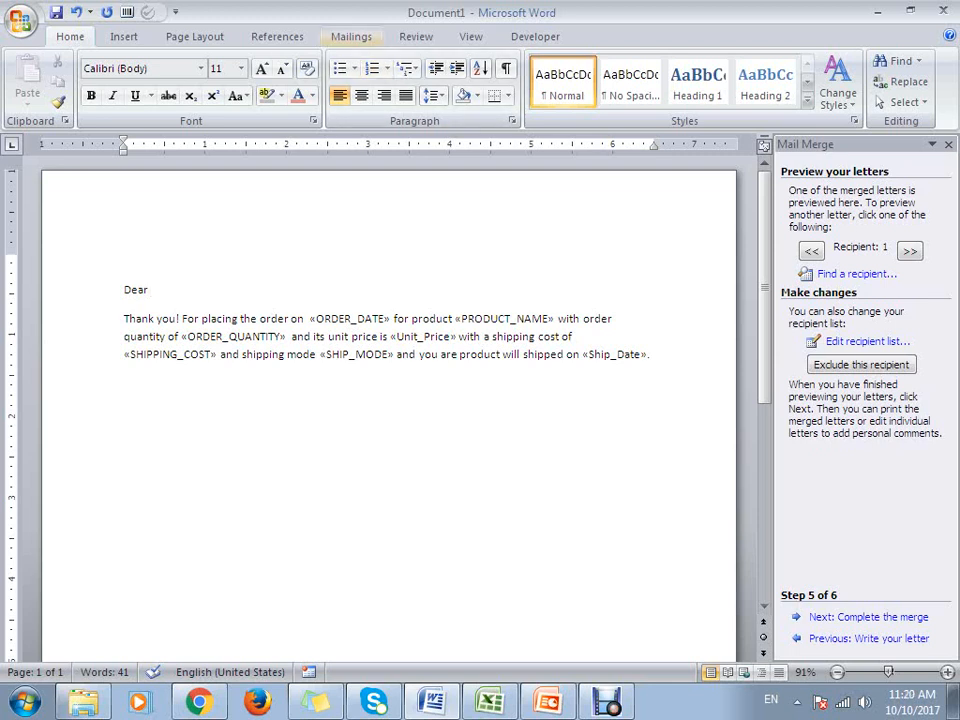
- Delete the thank-you paragraph with all its merge fields and reopen the step-by-step Mail Merge Wizard
{"action": "left_click", "coordinate": [351, 36]}
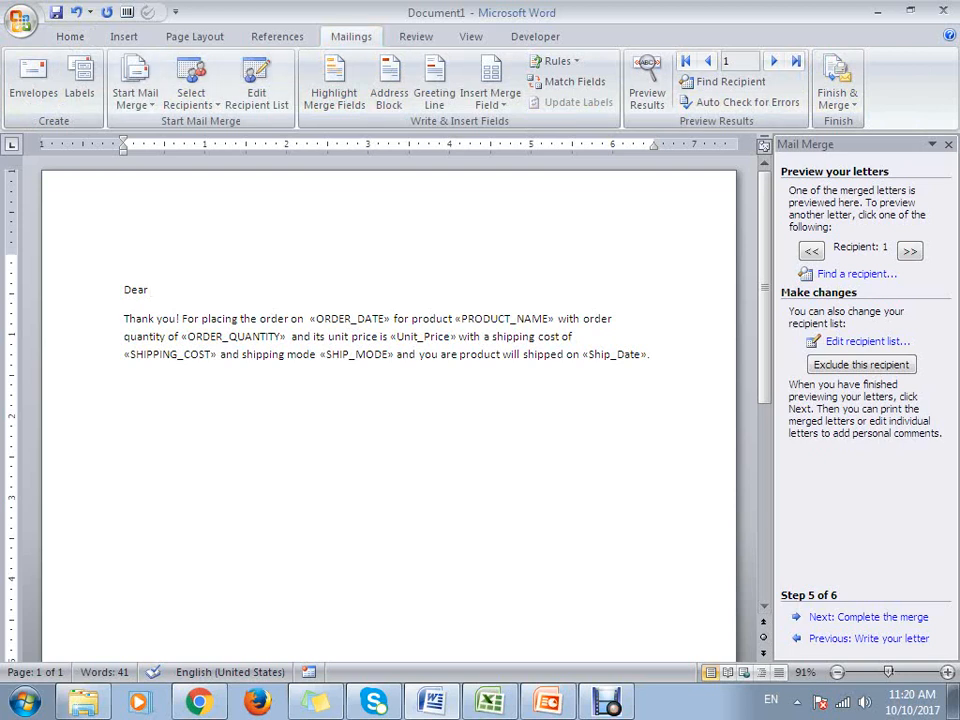
{"action": "left_click", "coordinate": [134, 96]}
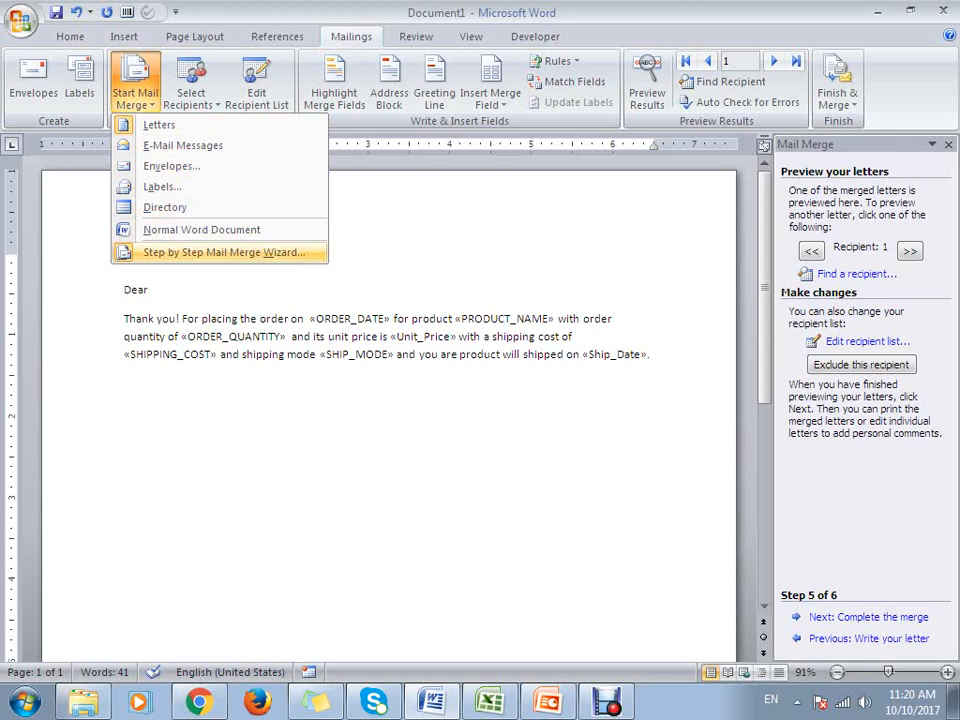
{"action": "left_click", "coordinate": [224, 253]}
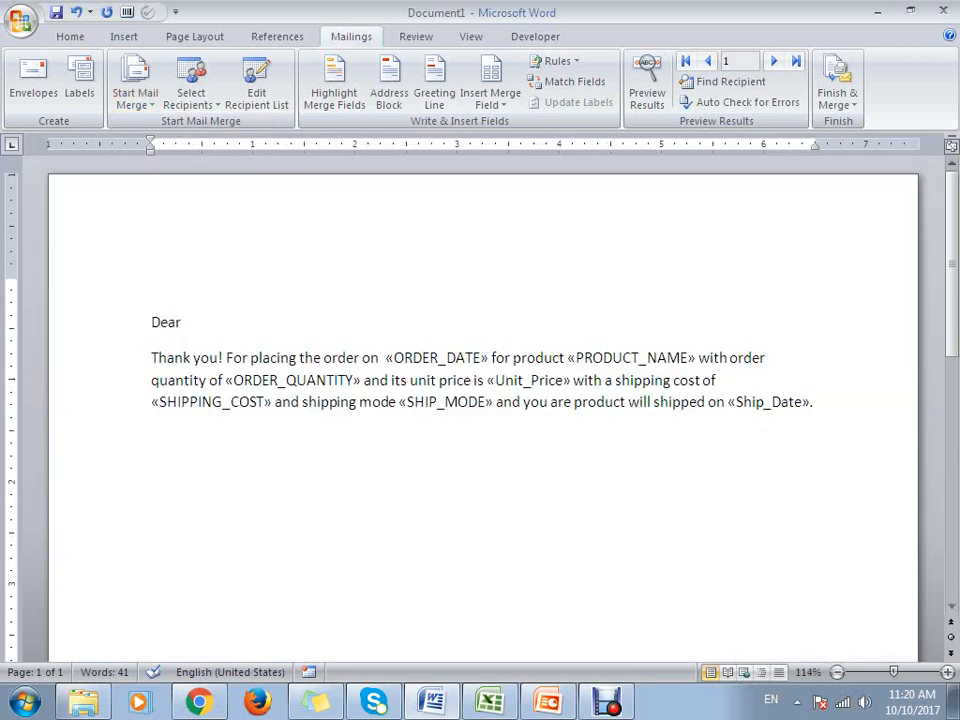
{"action": "left_click_drag", "start_coordinate": [152, 358], "coordinate": [815, 402]}
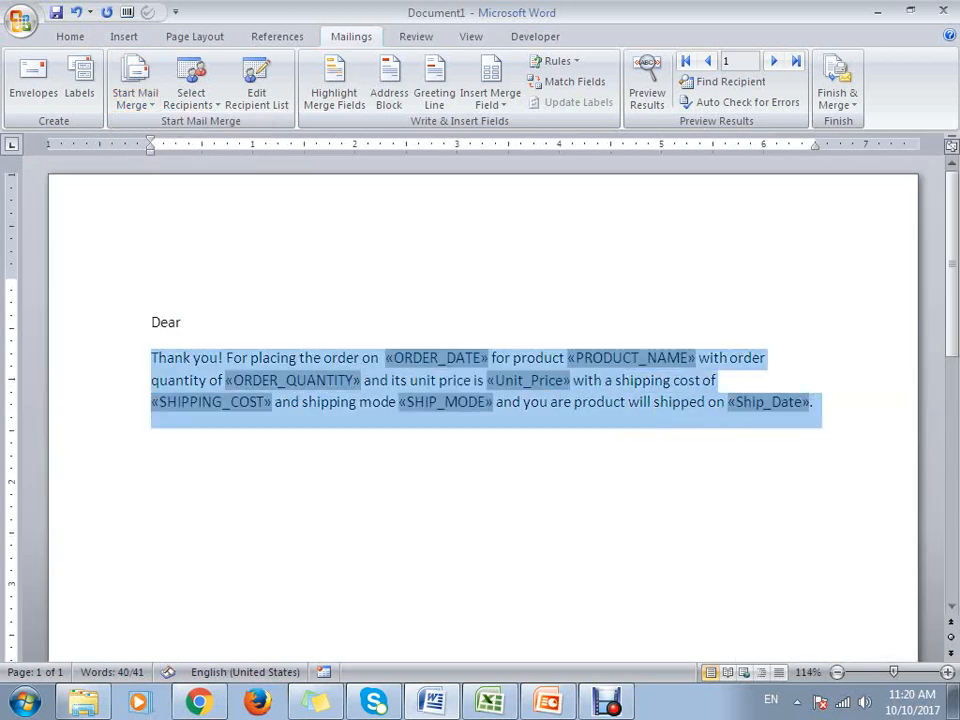
{"action": "key", "text": "Delete"}
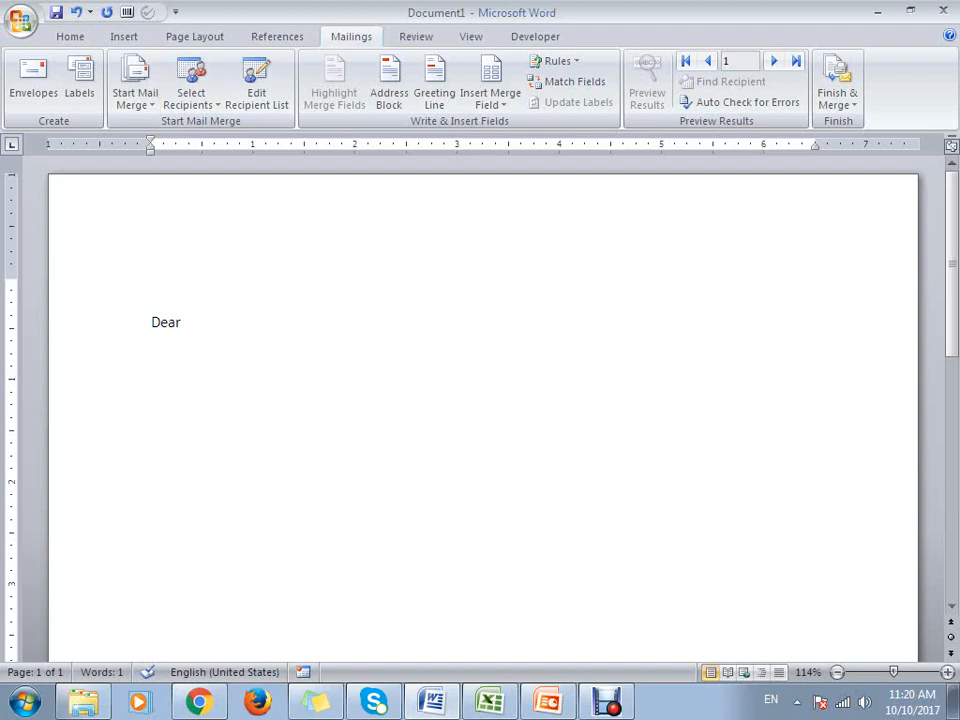
{"action": "key", "text": "BackSpace"}
{"action": "left_click", "coordinate": [135, 85]}
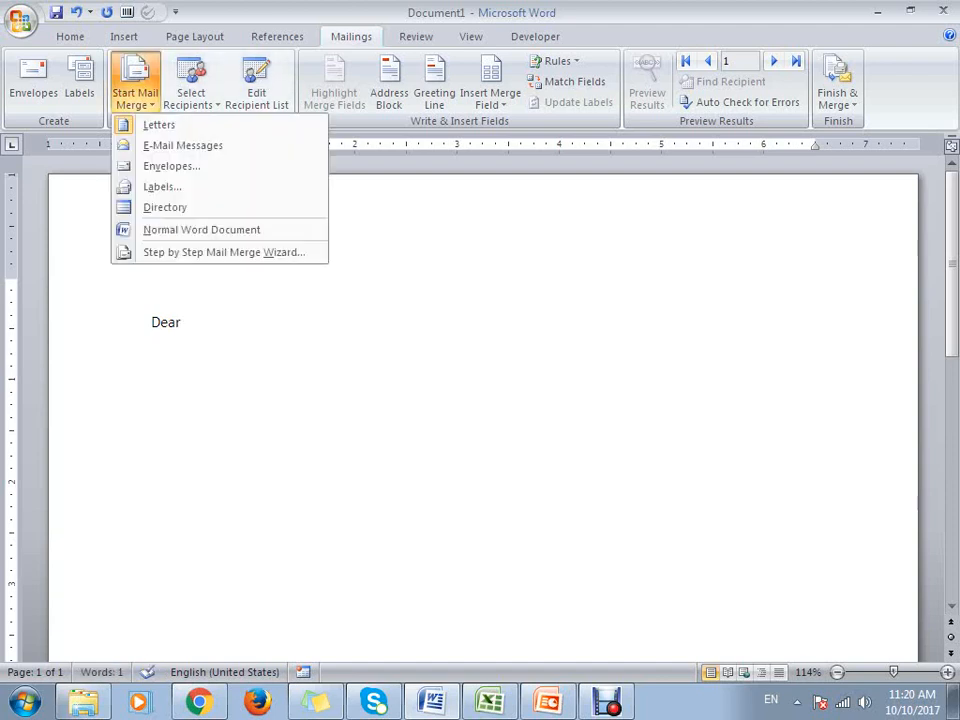
{"action": "left_click", "coordinate": [224, 252]}
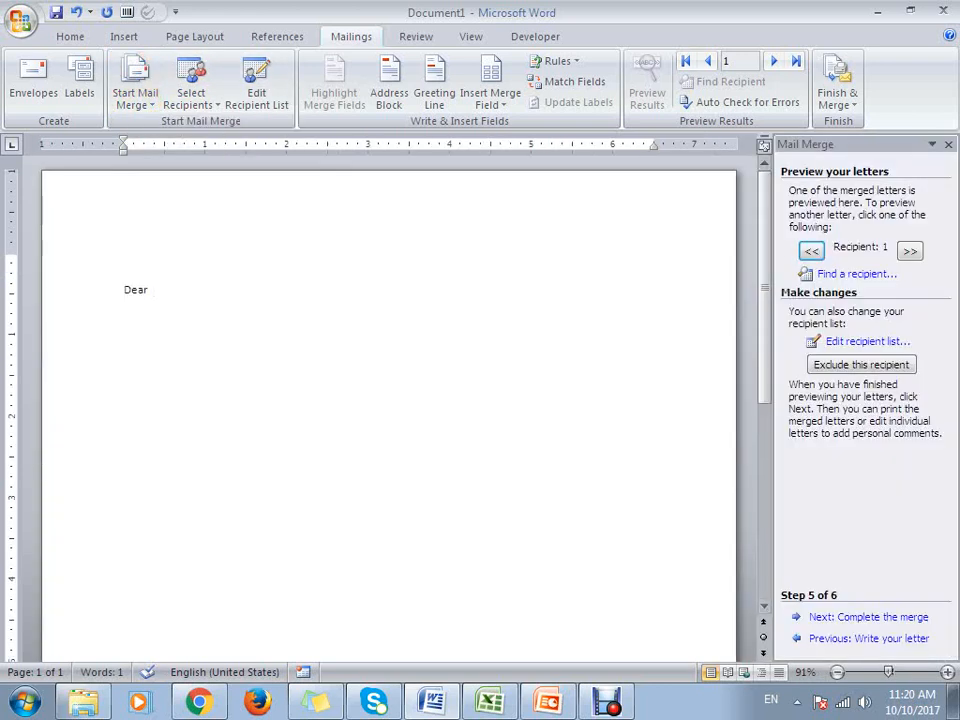
- Close the old letter without saving its changes and open a new blank Word document
{"action": "key", "text": "Return"}
{"action": "key", "text": "Return"}
{"action": "left_click", "coordinate": [943, 11]}
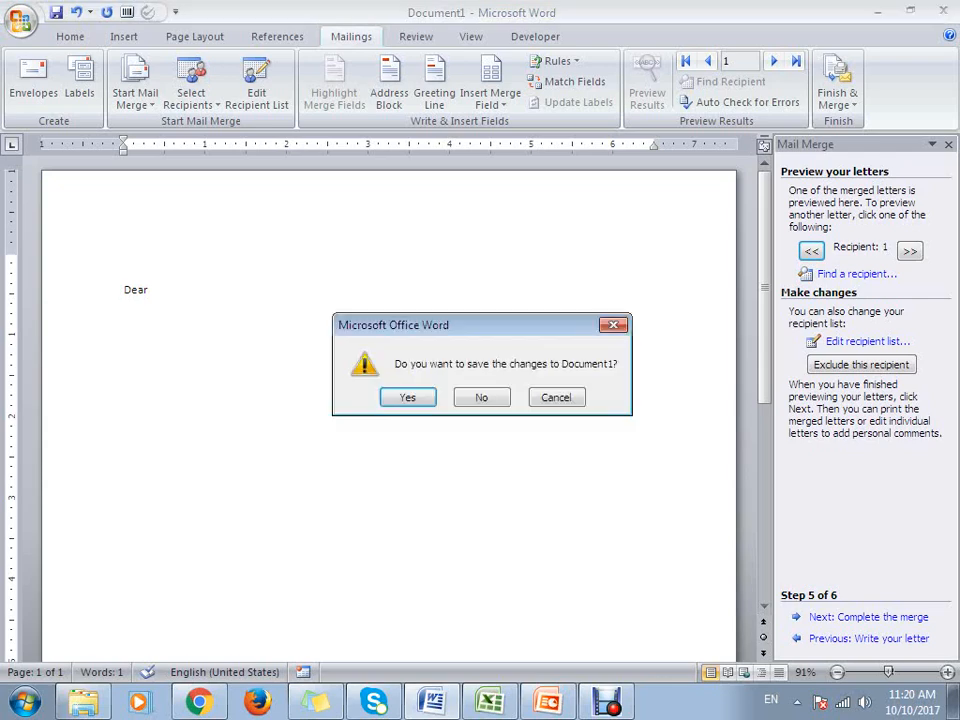
{"action": "left_click", "coordinate": [482, 398]}
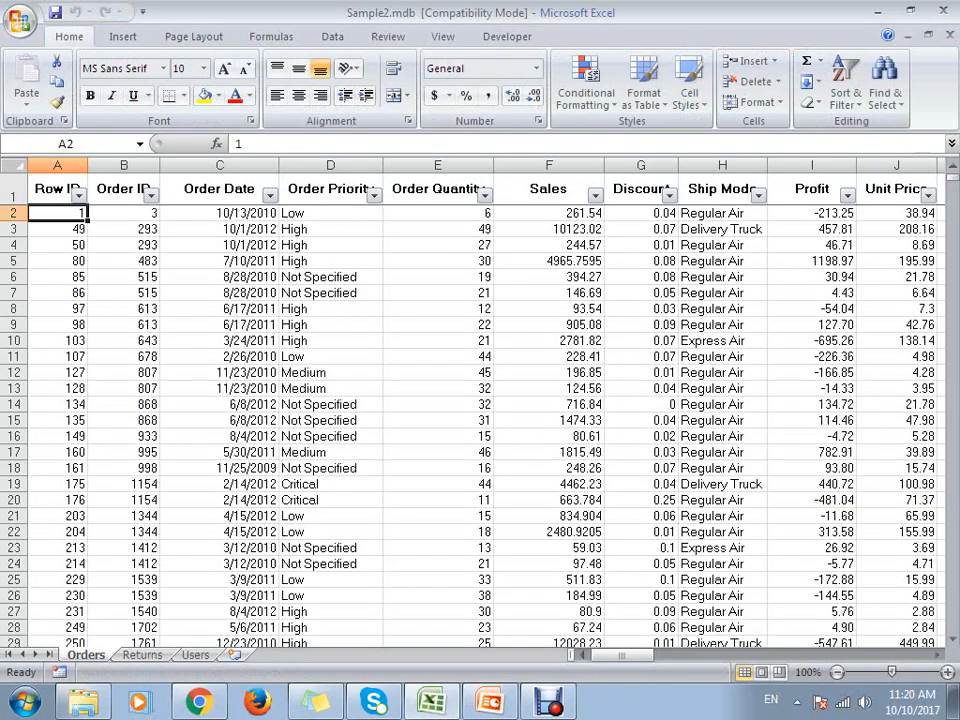
{"action": "left_click", "coordinate": [24, 702]}
{"action": "left_click", "coordinate": [115, 361]}
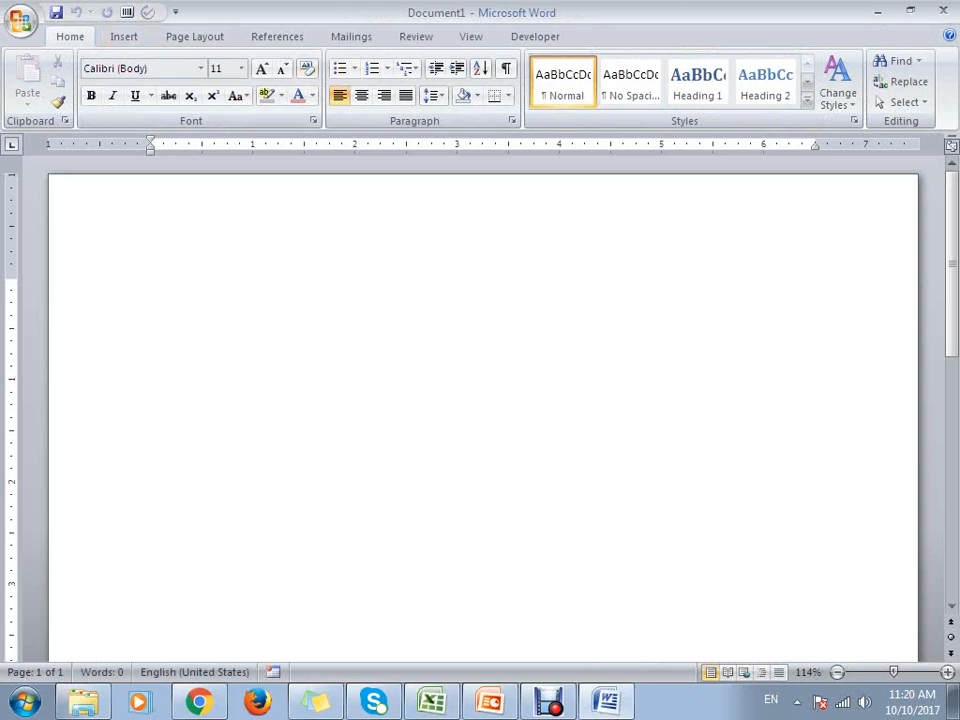
- Write "Dear" in the document and run the step-by-step Mail Merge Wizard for Letters, using the current document, up to recipient selection
{"action": "left_click", "coordinate": [351, 36]}
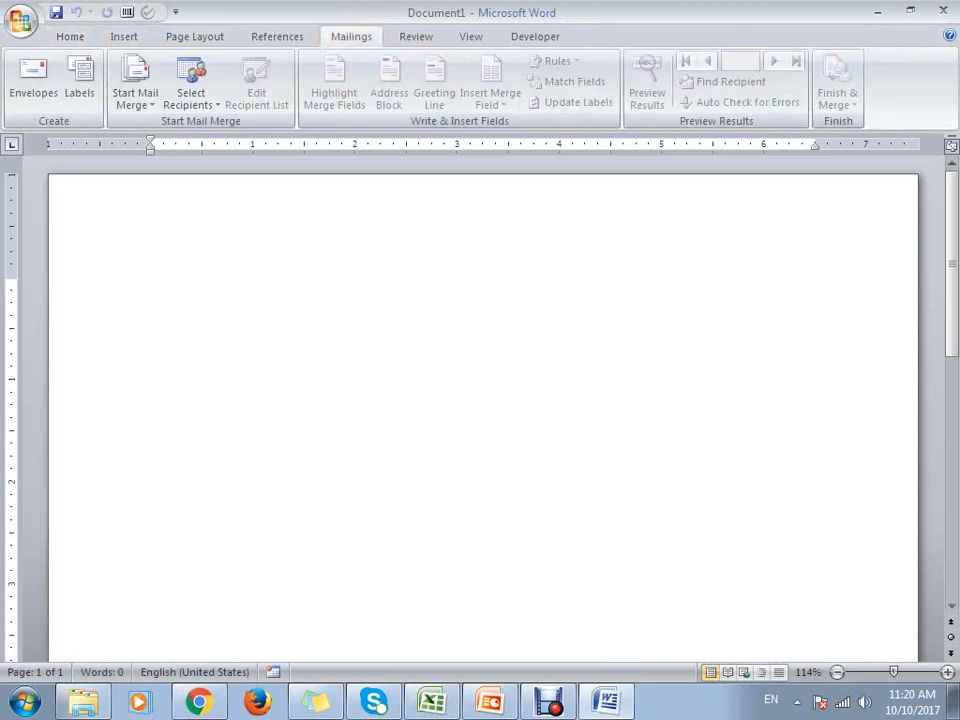
{"action": "type", "text": "Dear"}
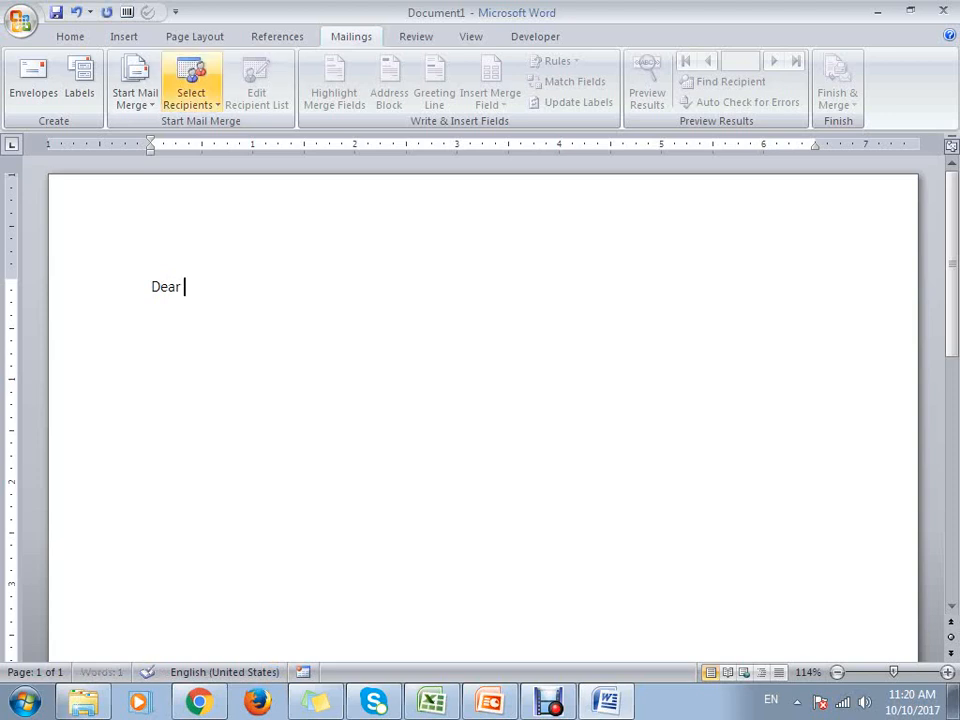
{"action": "left_click", "coordinate": [134, 92]}
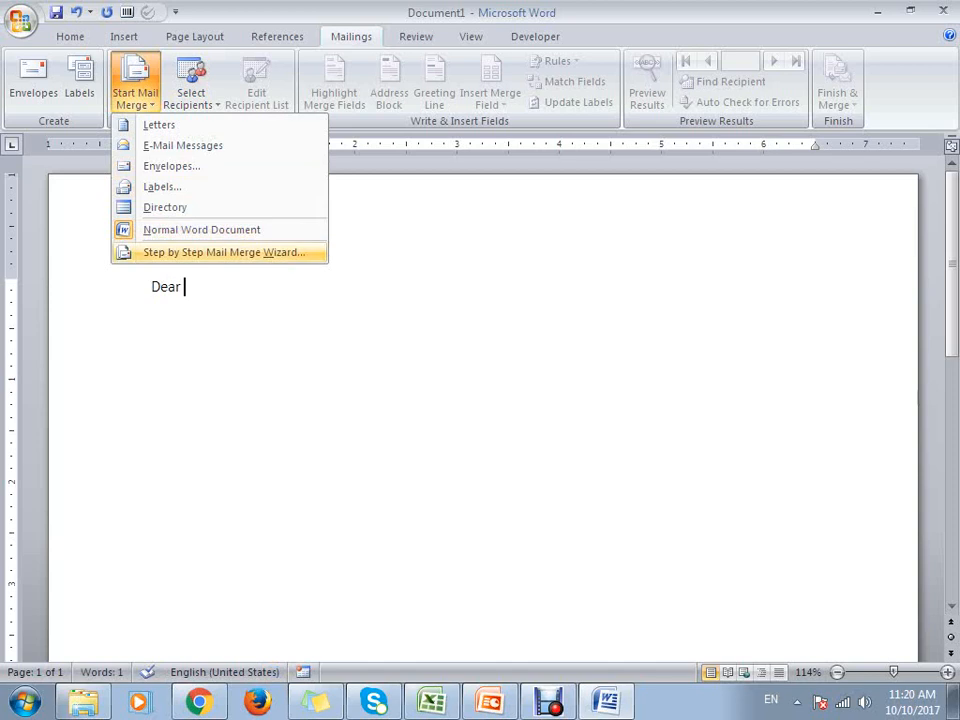
{"action": "left_click", "coordinate": [224, 252]}
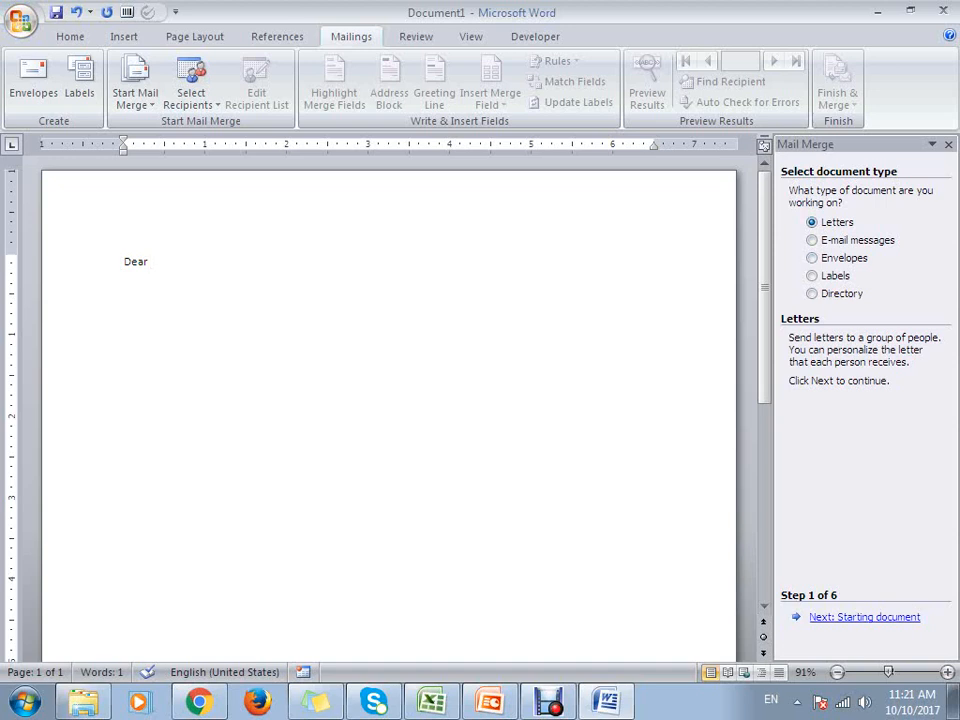
{"action": "left_click", "coordinate": [870, 618]}
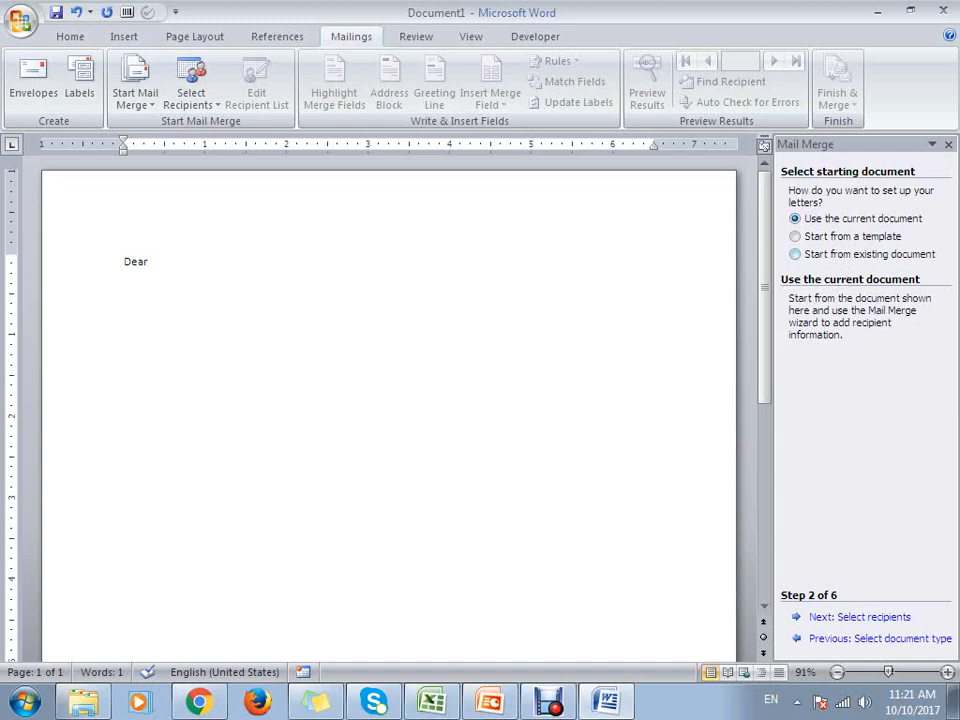
{"action": "left_click", "coordinate": [860, 617]}
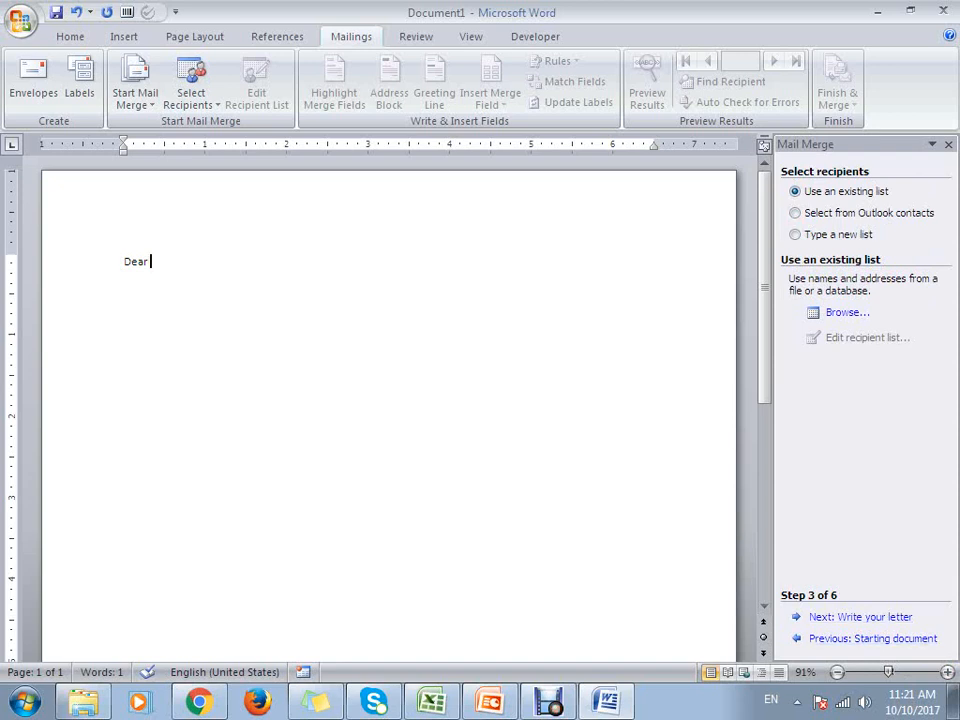
- Open Sample2.mdb from the user profile's Downloads folder on Local Disk (C:) as the existing recipient list
{"action": "left_click", "coordinate": [860, 617]}
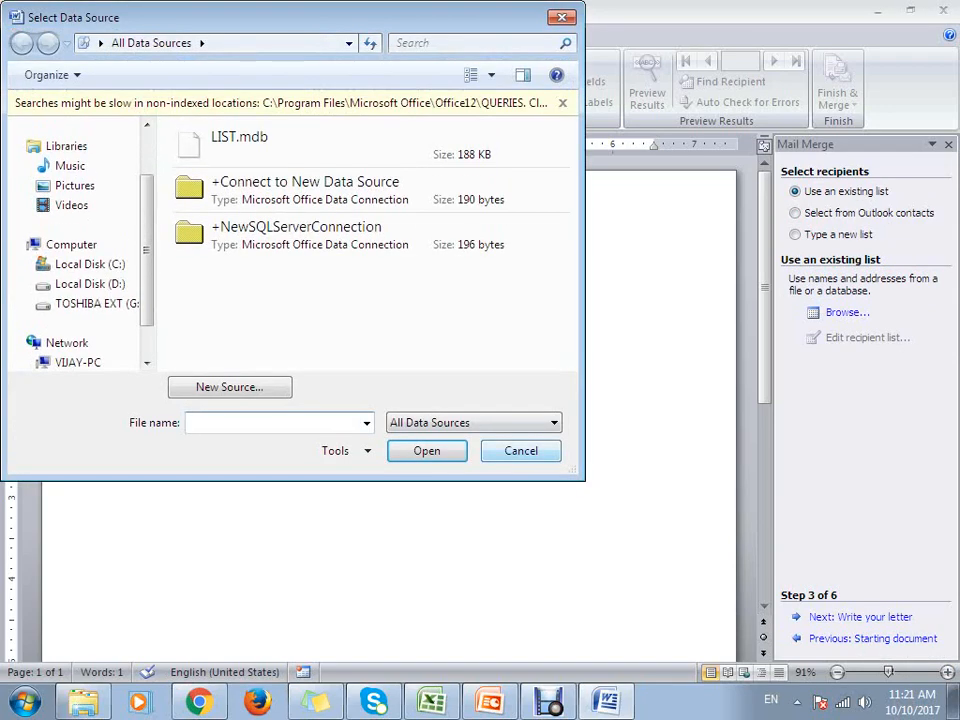
{"action": "scroll", "coordinate": [90, 244], "scroll_direction": "down", "scroll_amount": 1}
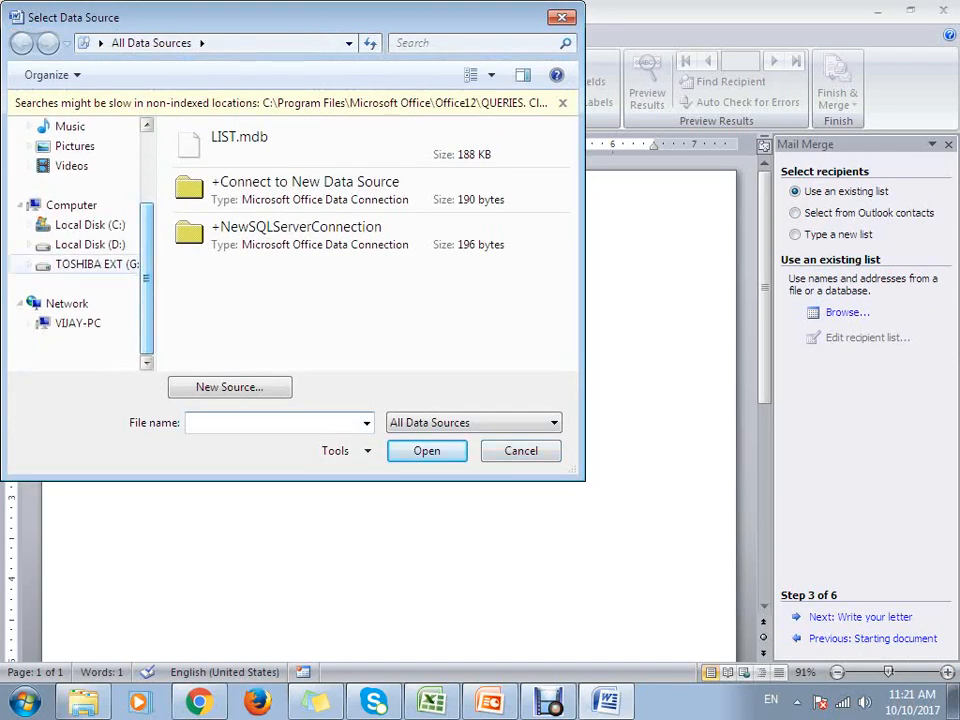
{"action": "left_click", "coordinate": [88, 224]}
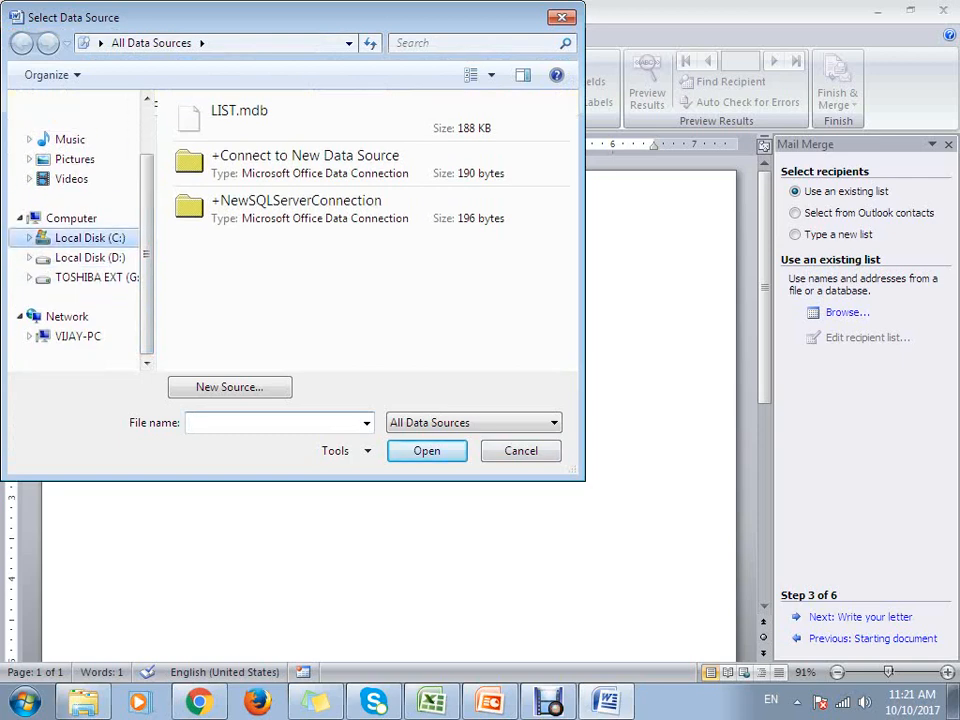
{"action": "double_click", "coordinate": [206, 188]}
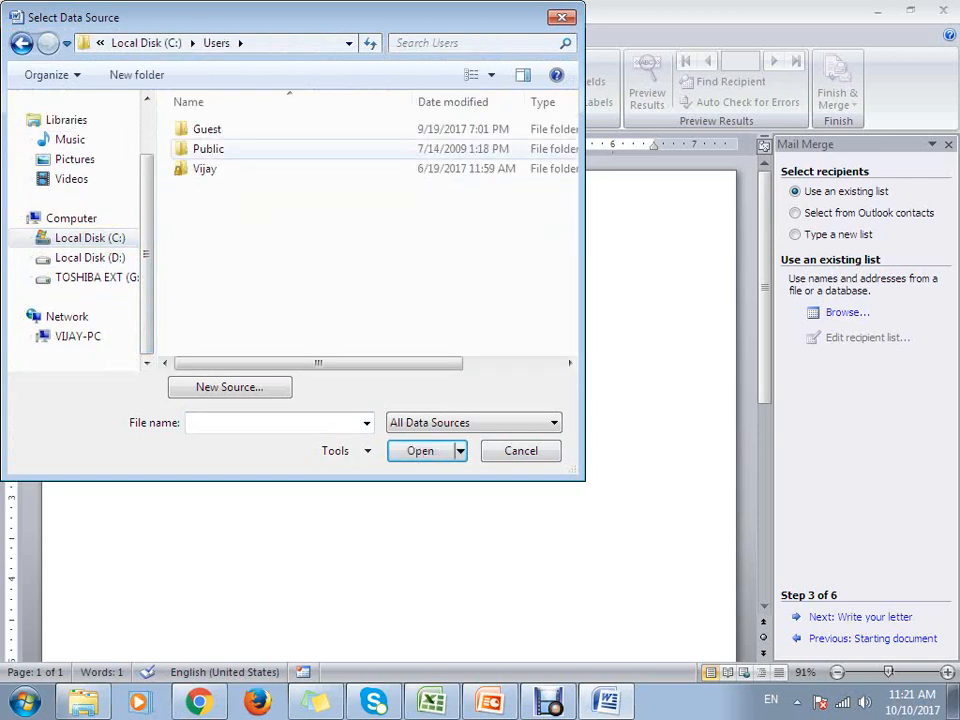
{"action": "double_click", "coordinate": [204, 166]}
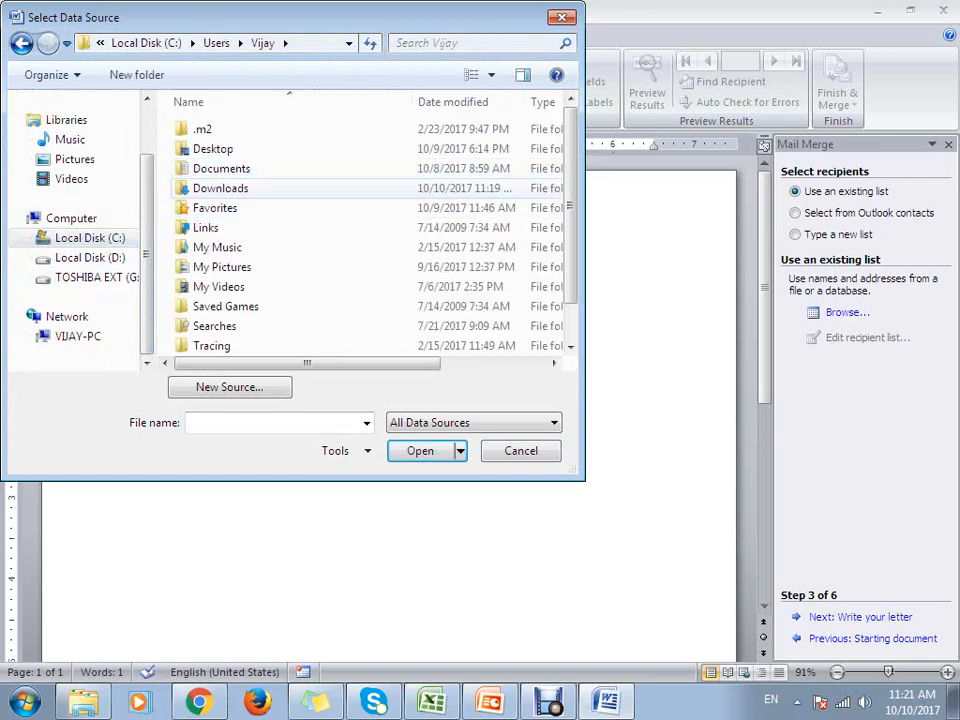
{"action": "double_click", "coordinate": [220, 188]}
{"action": "left_click", "coordinate": [227, 129]}
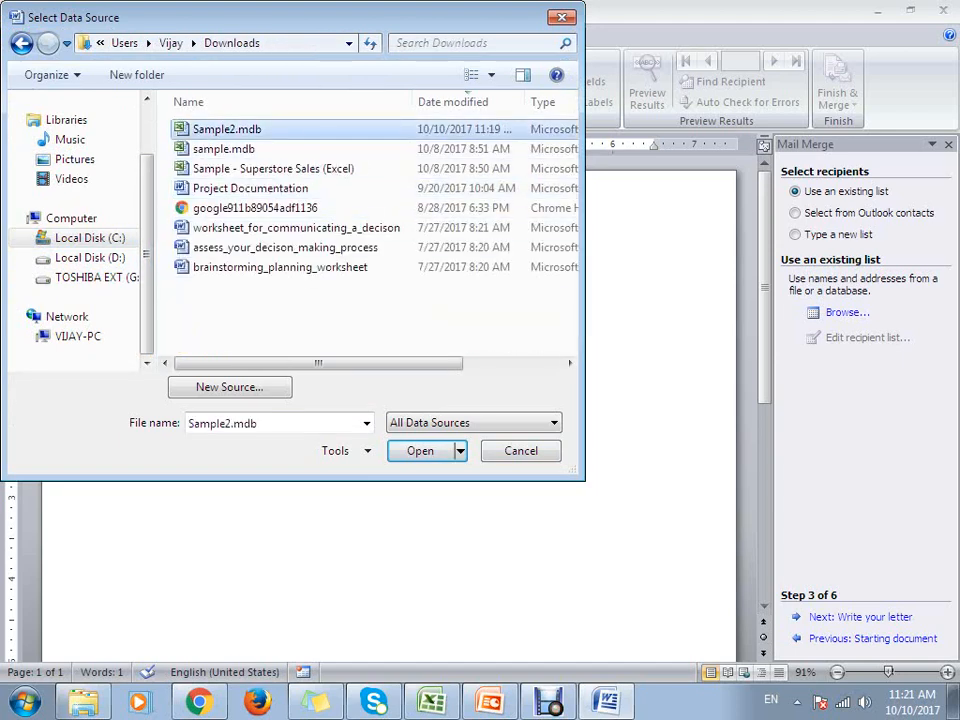
{"action": "double_click", "coordinate": [227, 129]}
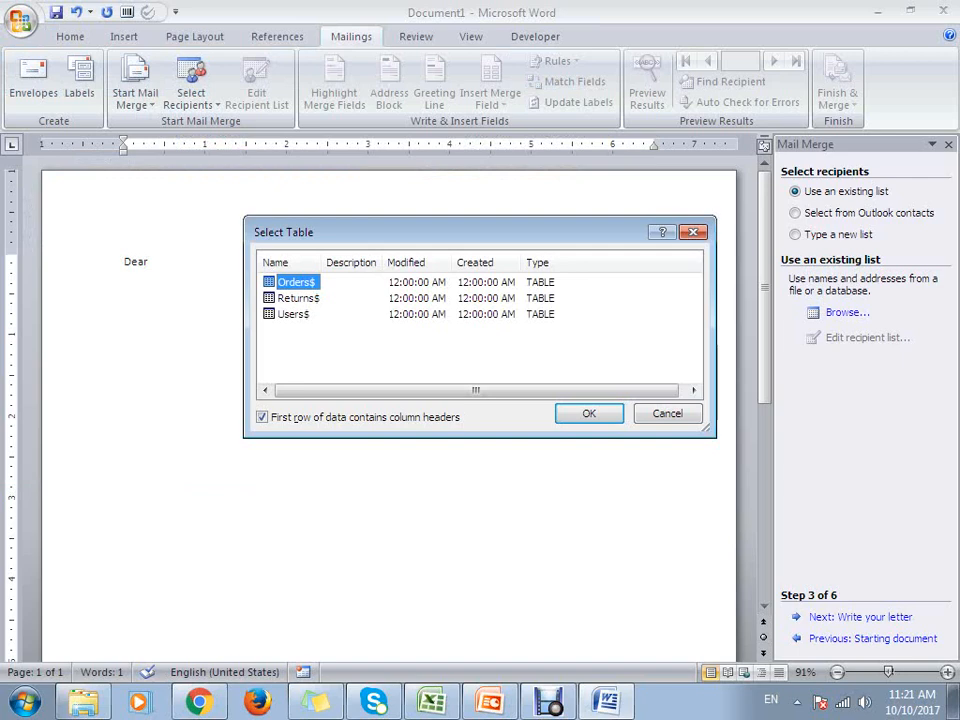
- Check the Orders sheet in Excel, return to Word and accept the Orders$ table with all its recipients
{"action": "left_click", "coordinate": [433, 702]}
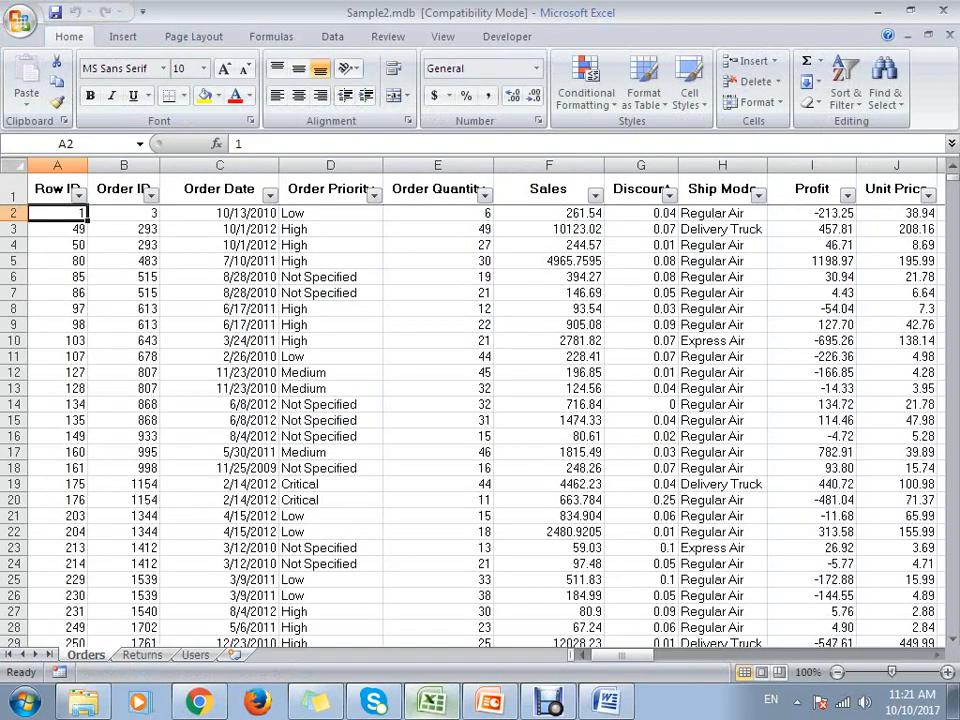
{"action": "left_click", "coordinate": [607, 702]}
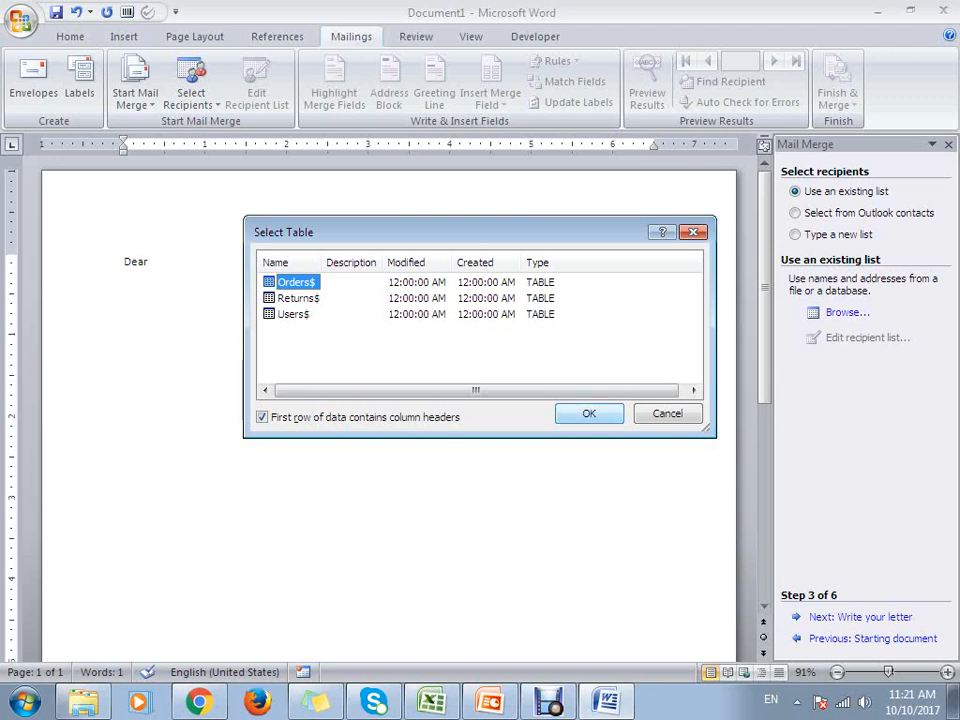
{"action": "key", "text": "Return"}
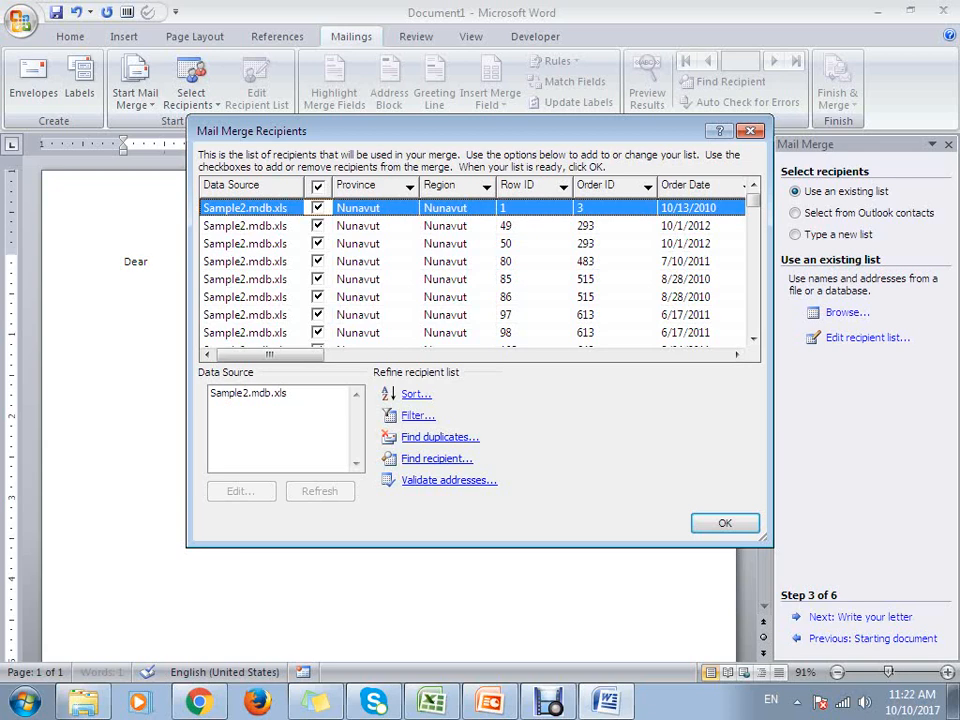
{"action": "left_click_drag", "start_coordinate": [270, 355], "coordinate": [673, 355]}
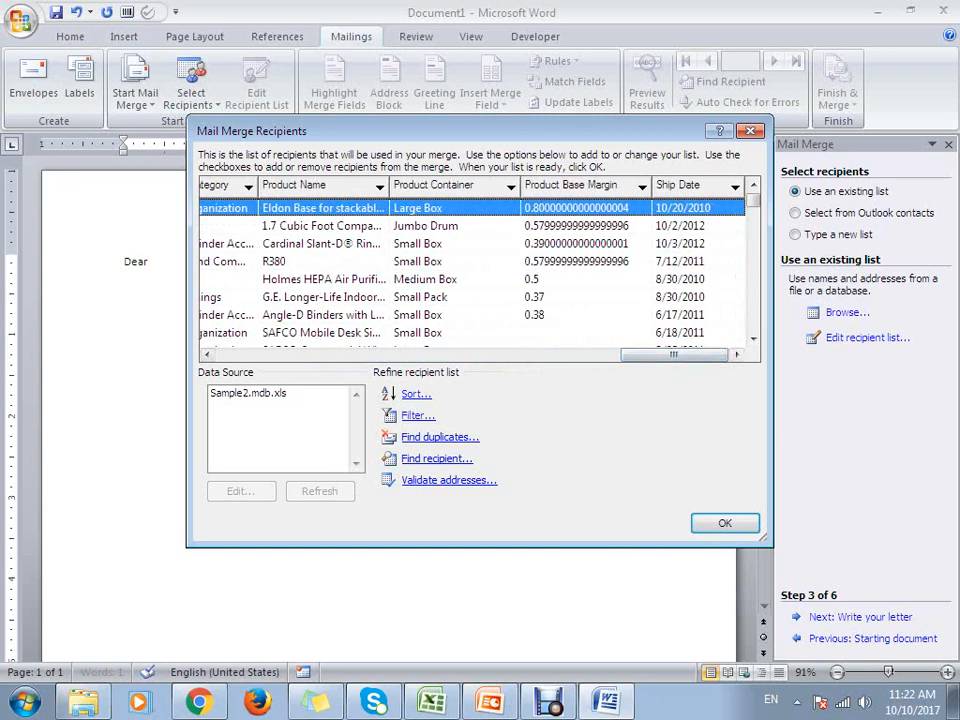
{"action": "left_click", "coordinate": [725, 523]}
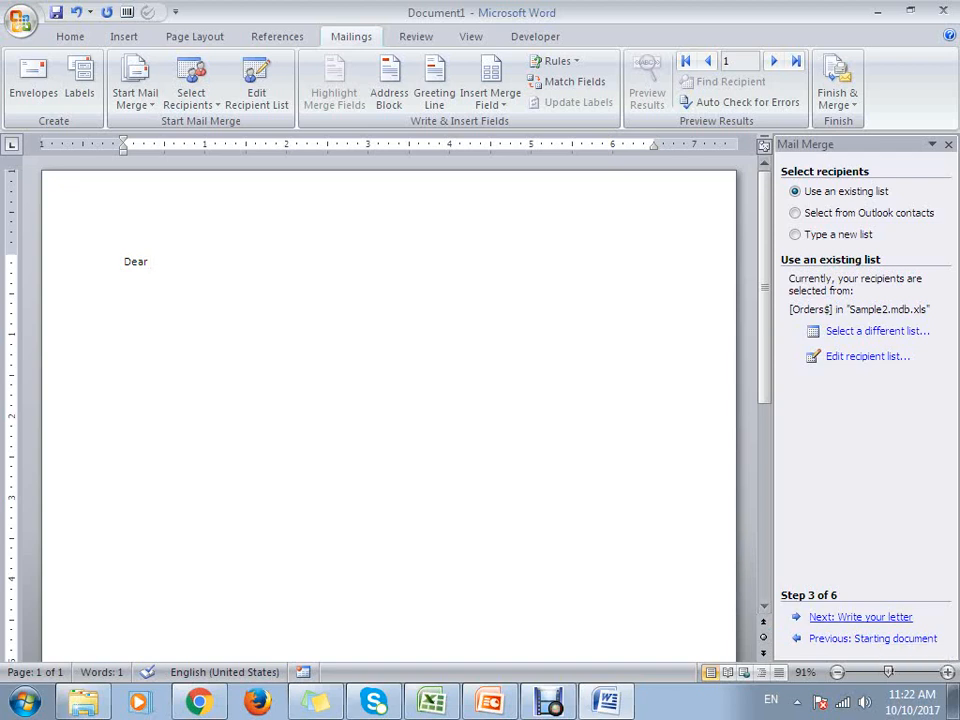
- Advance the wizard to writing the letter and insert the Customer Name merge field after "Dear"
{"action": "left_click", "coordinate": [860, 617]}
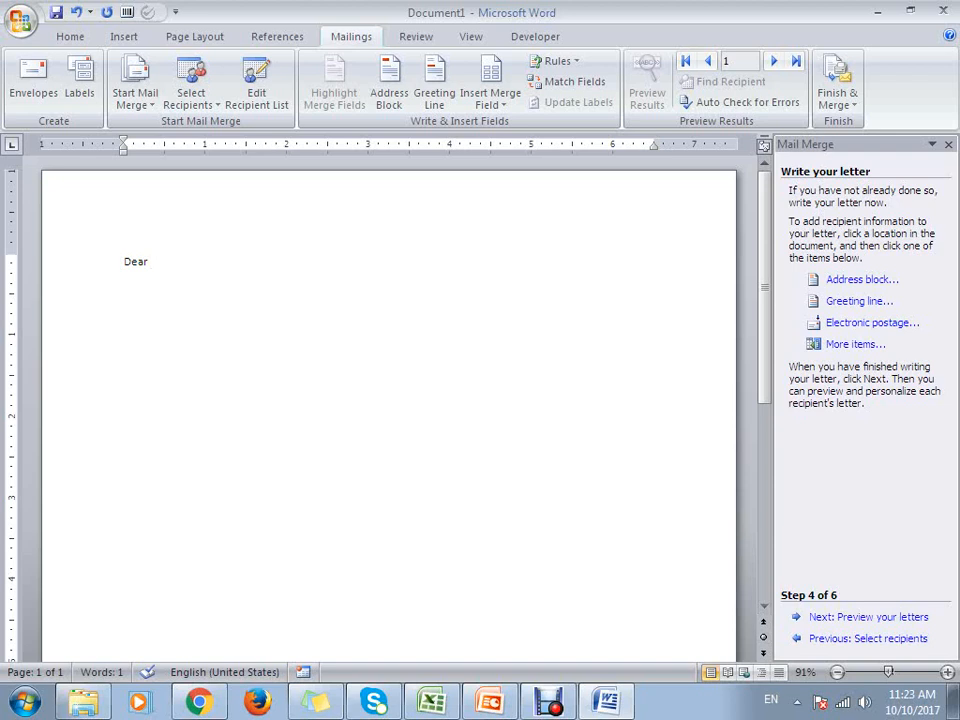
{"action": "left_click", "coordinate": [855, 344]}
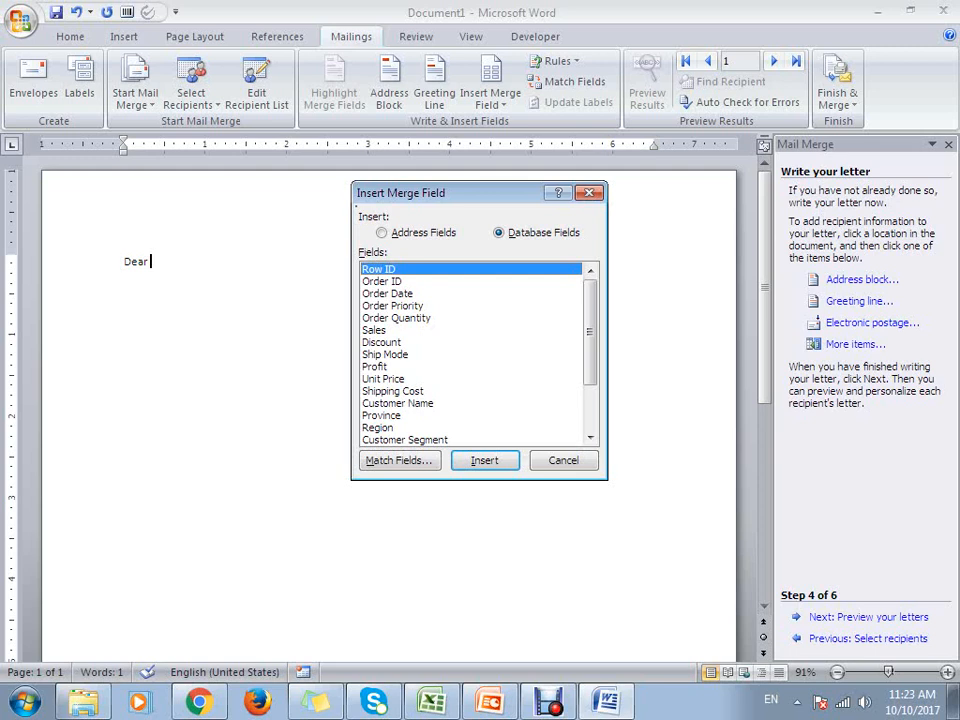
{"action": "left_click", "coordinate": [398, 404]}
{"action": "left_click", "coordinate": [485, 461]}
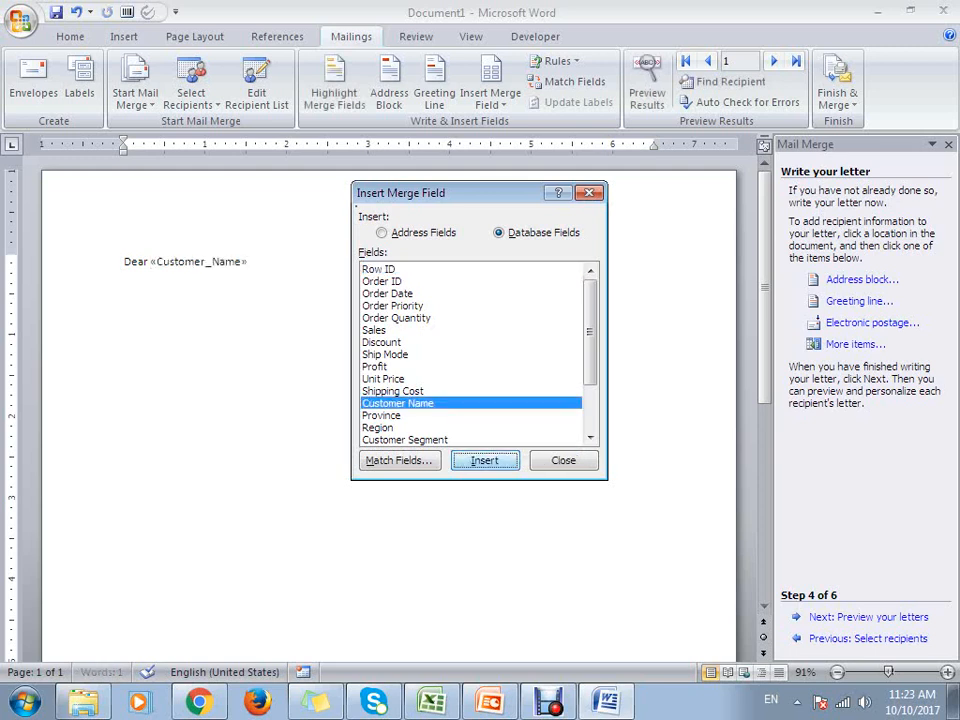
{"action": "key", "text": "Escape"}
- Below the greeting, write "Thank you! For placing the order" and insert the Order Date merge field after it
{"action": "key", "text": "Return"}
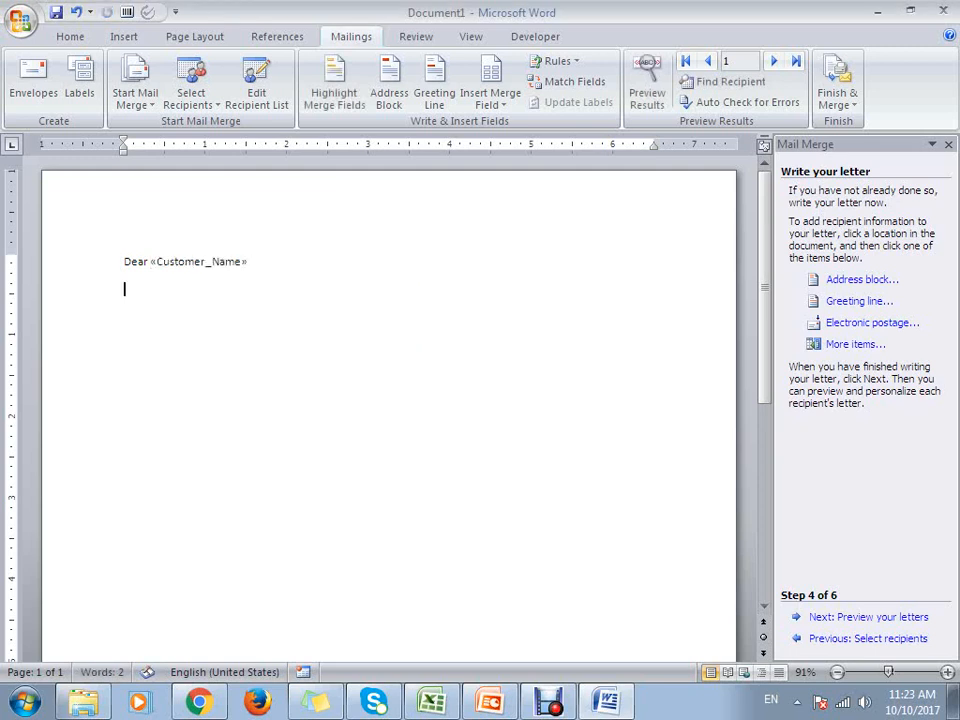
{"action": "type", "text": "Thank you! For pl"}
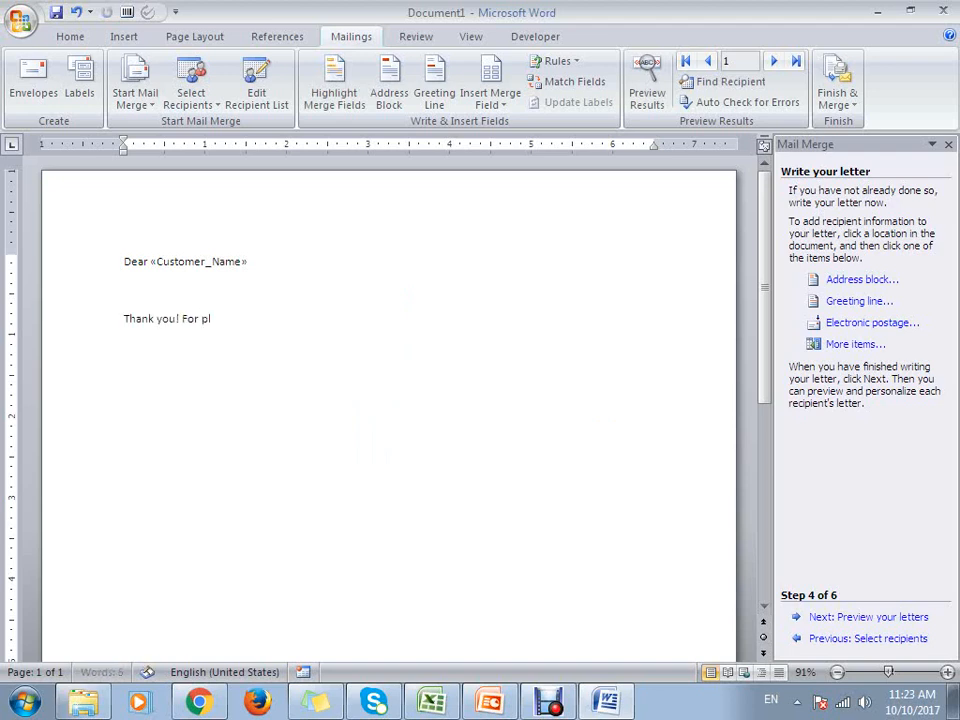
{"action": "type", "text": "acing the o"}
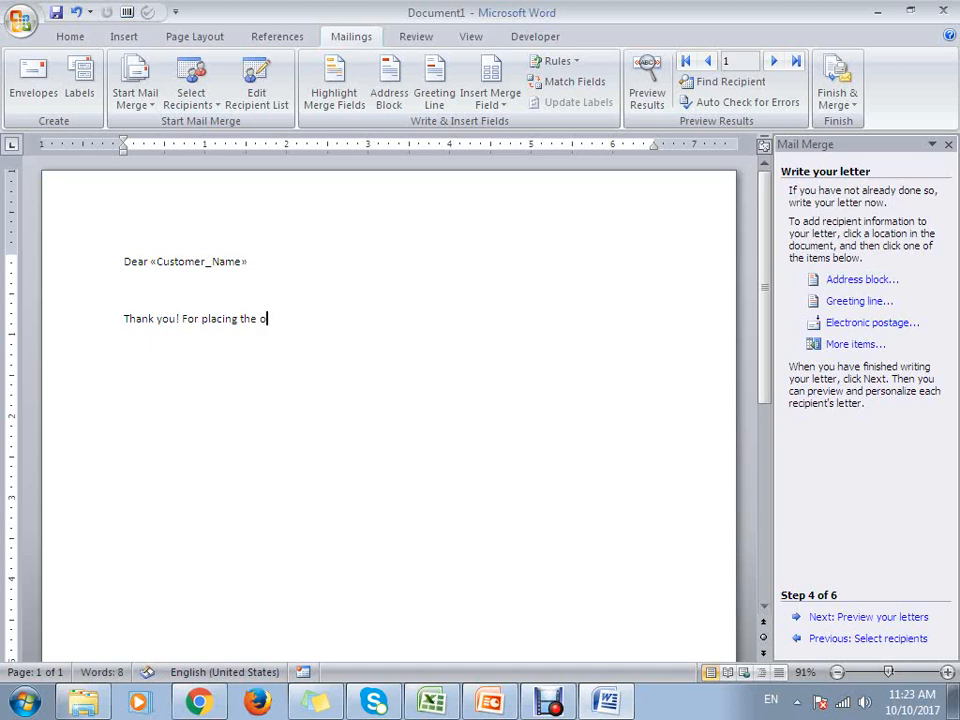
{"action": "type", "text": "rder"}
{"action": "left_click", "coordinate": [855, 344]}
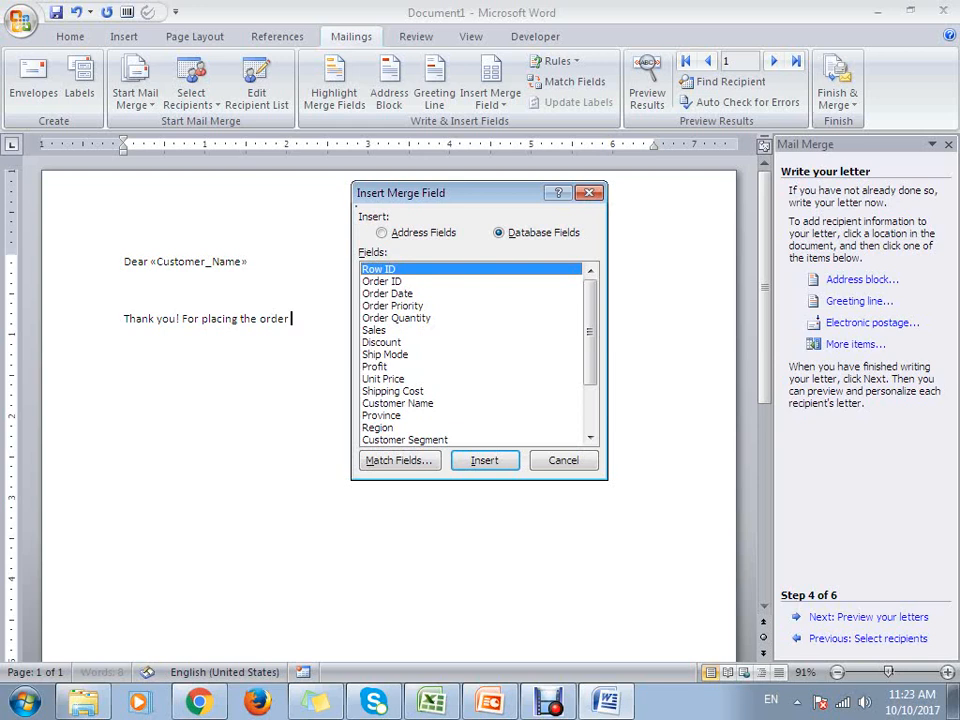
{"action": "left_click", "coordinate": [388, 294]}
{"action": "left_click", "coordinate": [485, 461]}
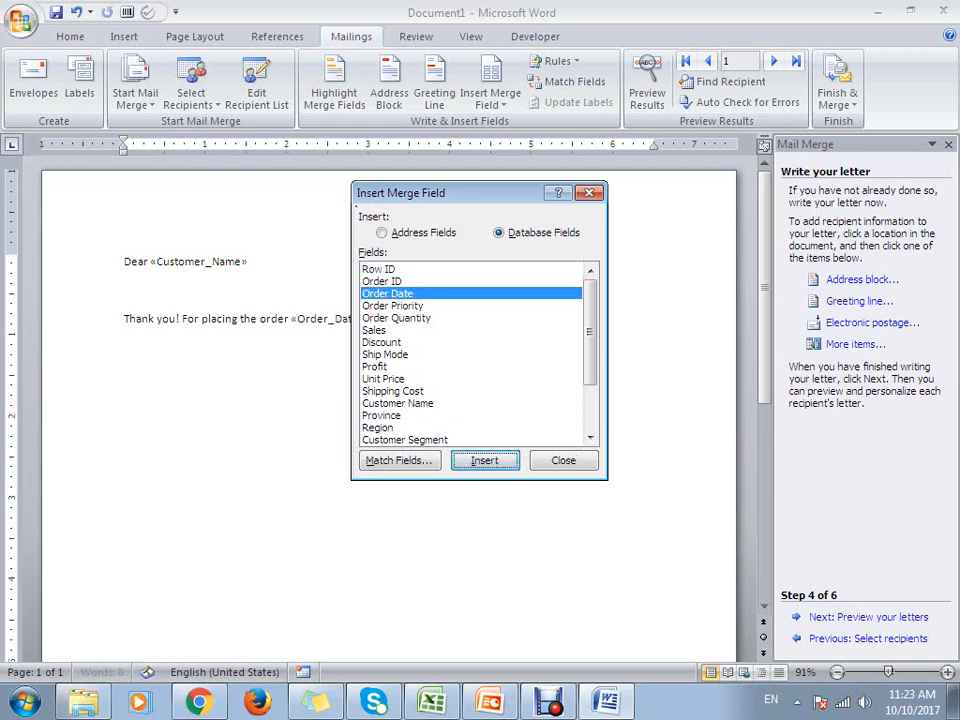
{"action": "left_click", "coordinate": [564, 461]}
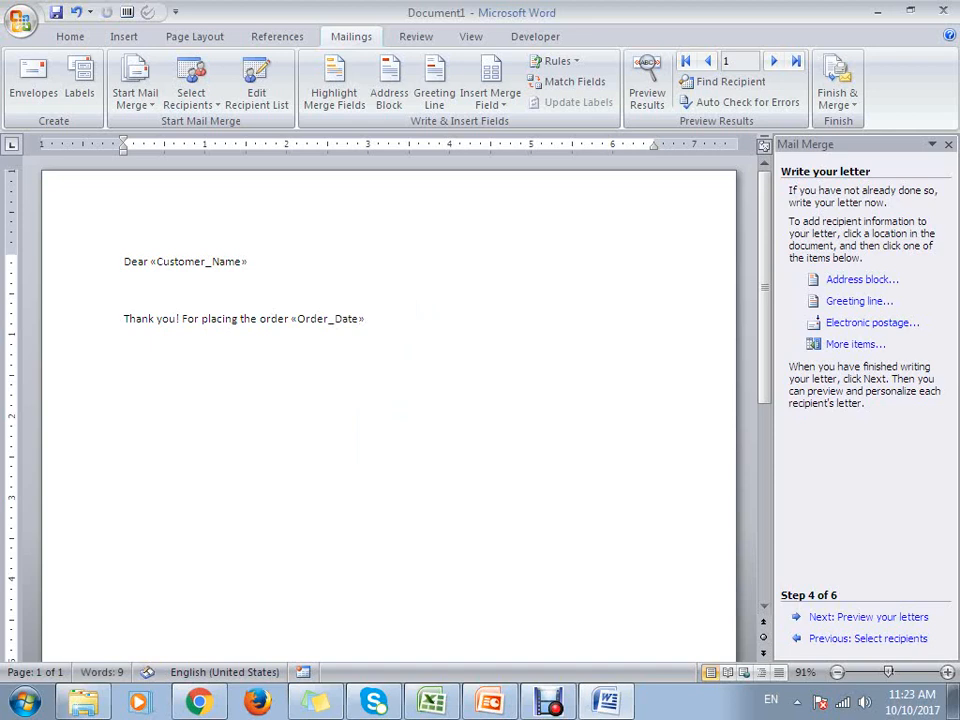
- Add the word "on" in front of the Order_Date field
{"action": "left_click", "coordinate": [297, 319]}
{"action": "left_click", "coordinate": [290, 319]}
{"action": "type", "text": "on"}
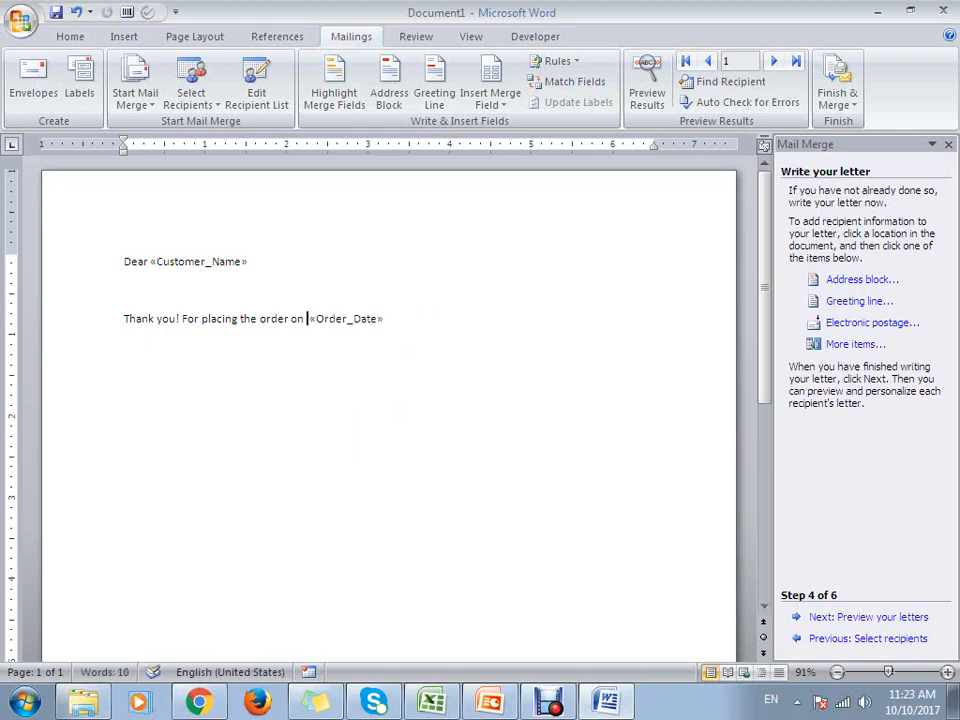
- Continue the sentence after the Order_Date field with "for the product" and the Product Name merge field
{"action": "key", "text": "End"}
{"action": "type", "text": "for the product"}
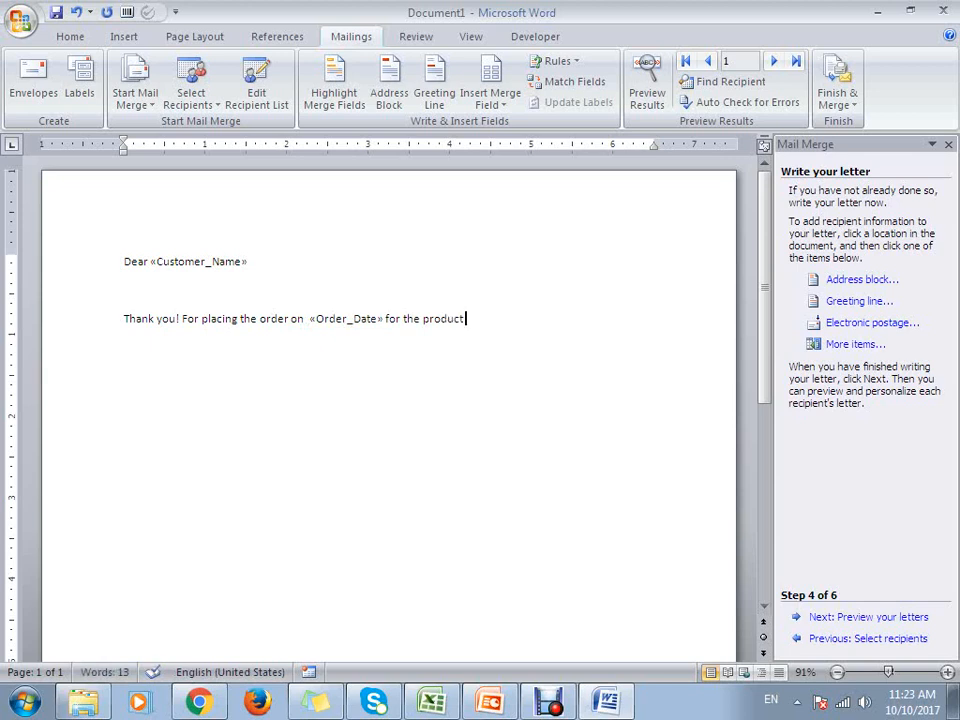
{"action": "left_click", "coordinate": [855, 344]}
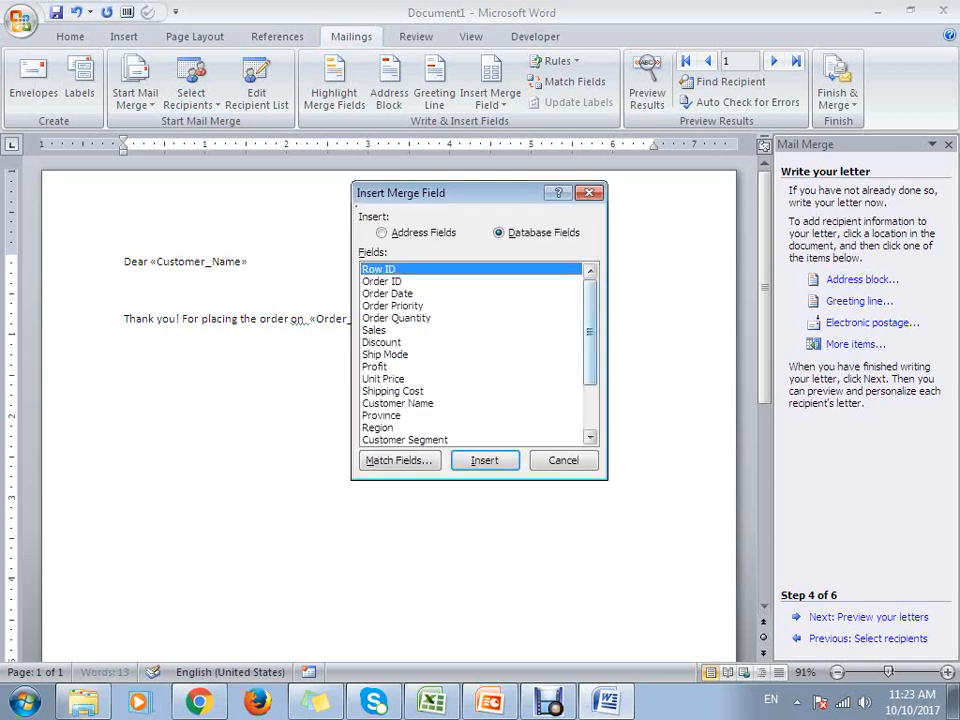
{"action": "scroll", "coordinate": [475, 355], "scroll_direction": "down", "scroll_amount": 3}
{"action": "left_click", "coordinate": [440, 403]}
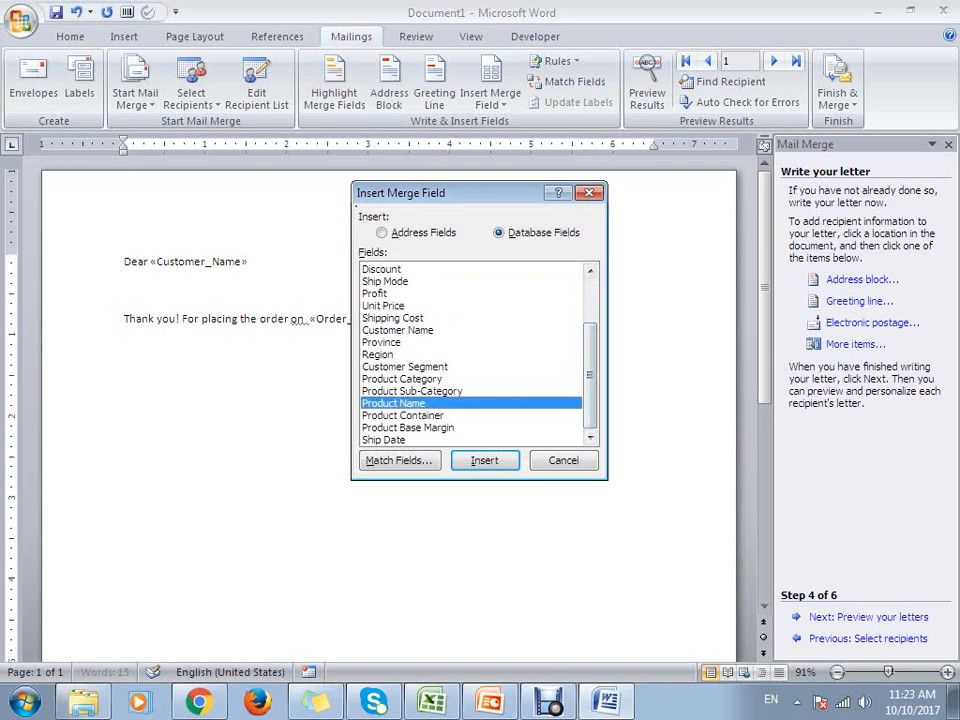
{"action": "left_click", "coordinate": [485, 461]}
{"action": "key", "text": "Escape"}
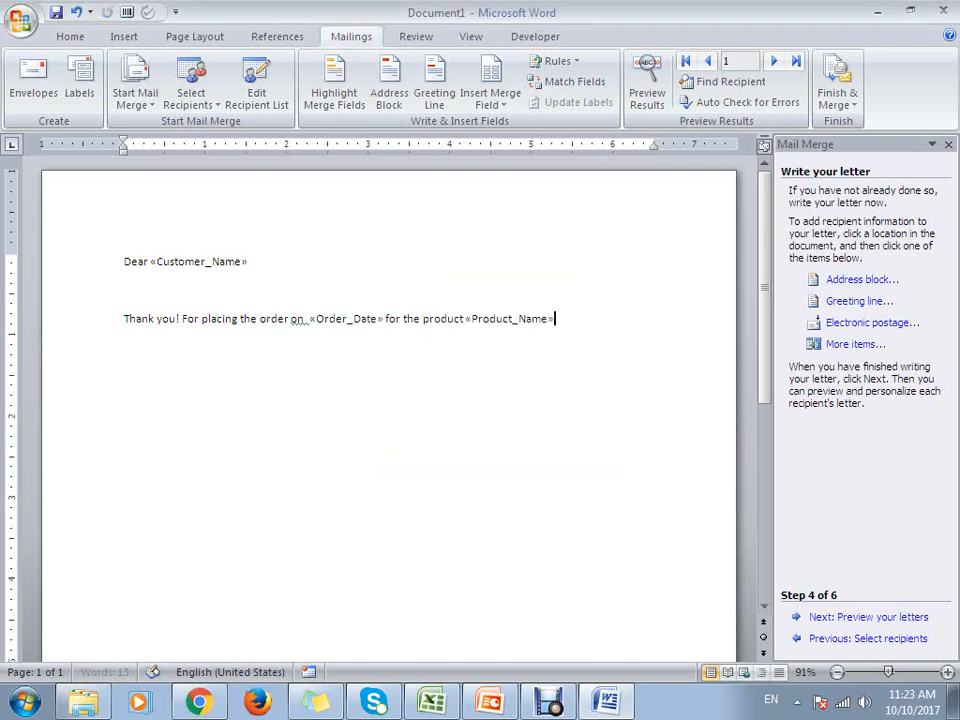
- Continue the sentence with "with order quantity of" followed by the Order Quantity merge field
{"action": "type", "text": "with order quant"}
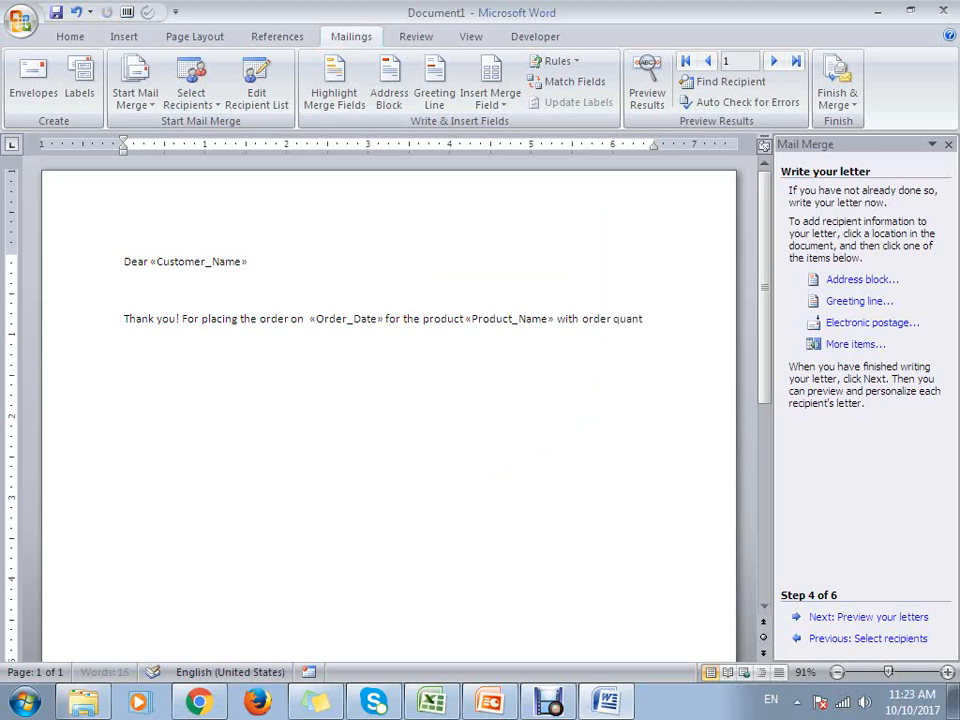
{"action": "type", "text": "ity of"}
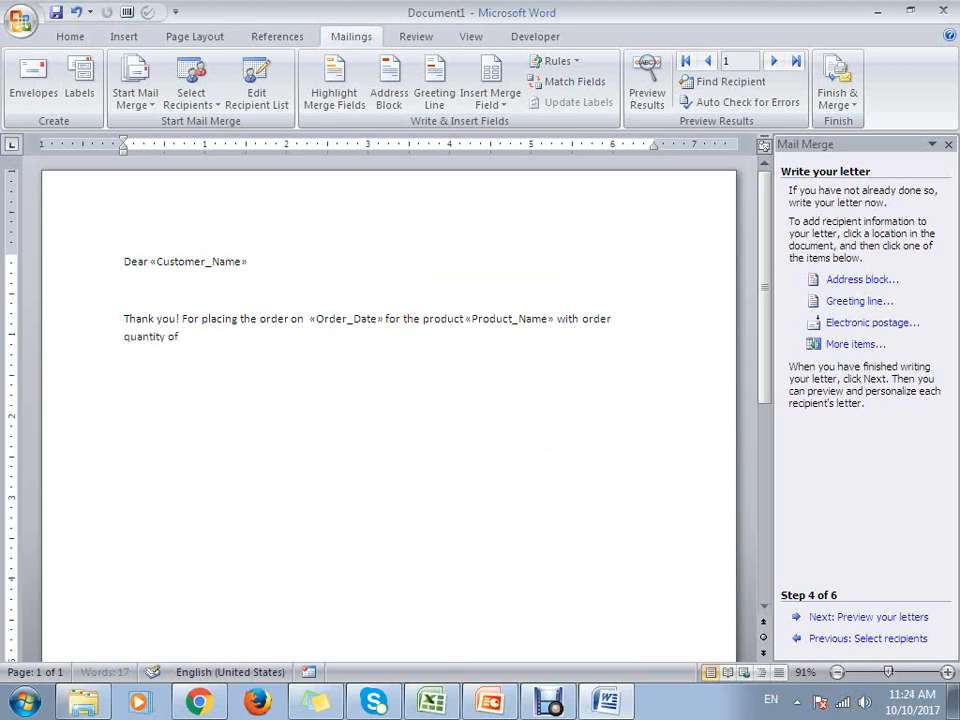
{"action": "left_click", "coordinate": [855, 344]}
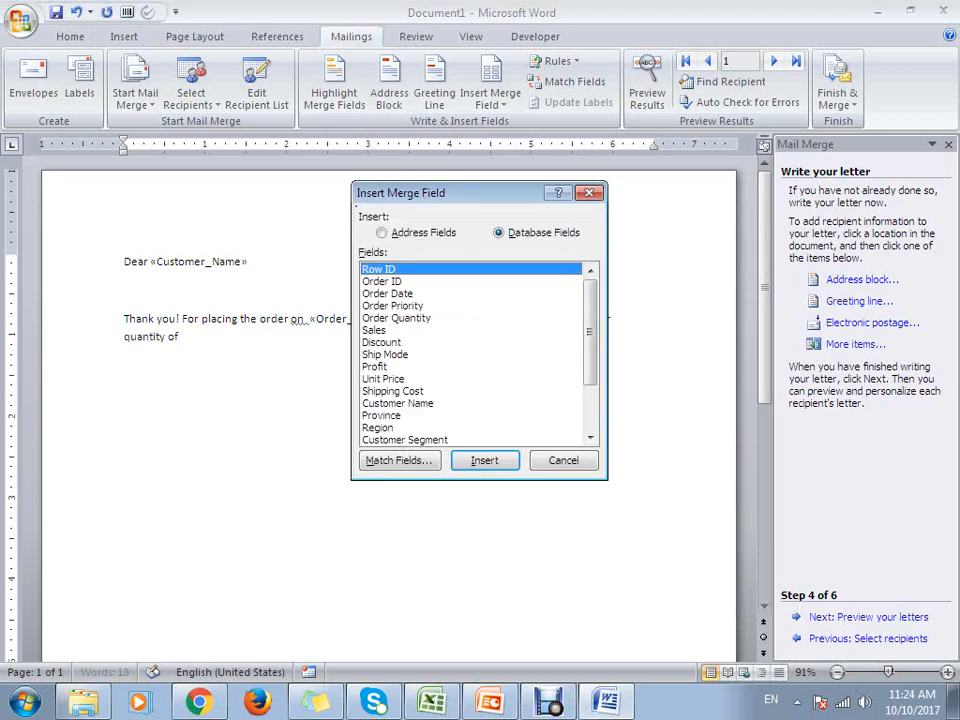
{"action": "left_click", "coordinate": [397, 318]}
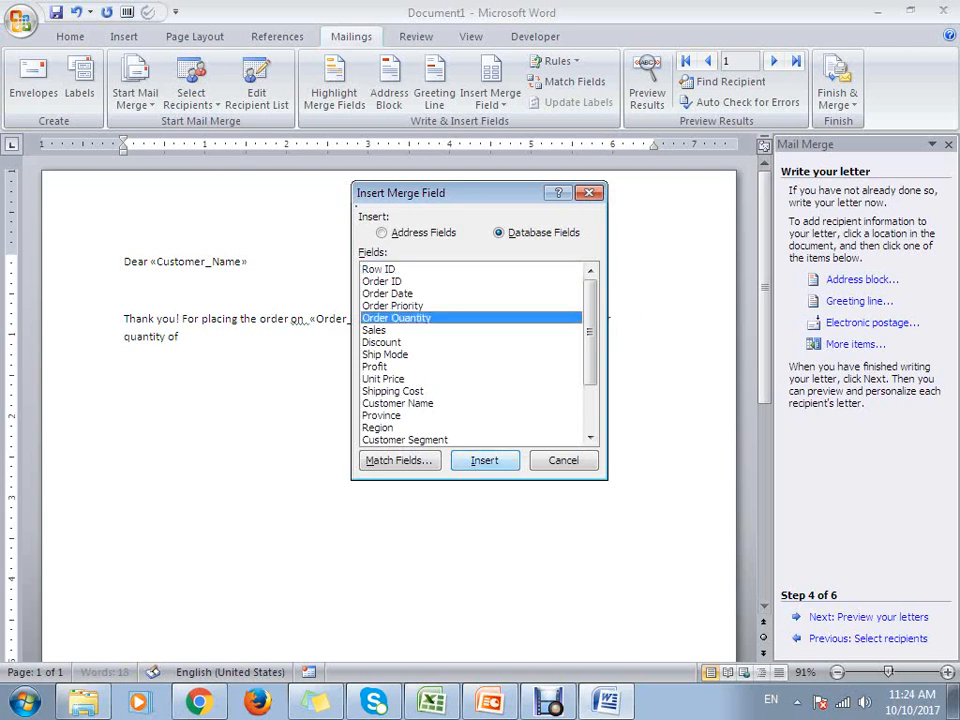
{"action": "left_click", "coordinate": [484, 460]}
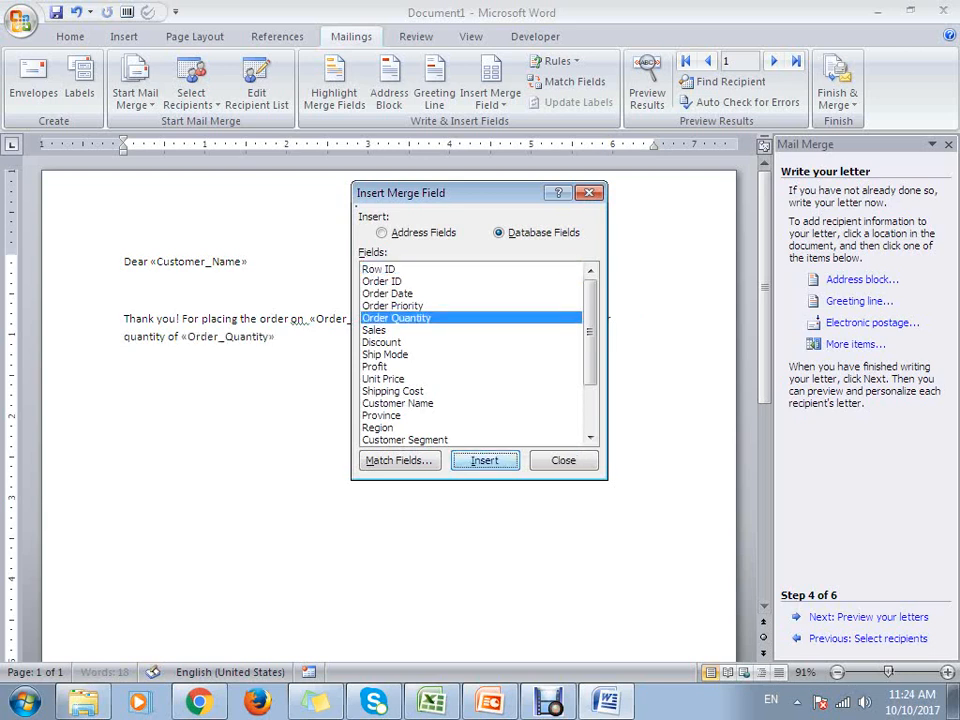
{"action": "left_click", "coordinate": [563, 460]}
- Complete the sentence with "and with a unit price of" followed by the Unit Price merge field
{"action": "type", "text": "and"}
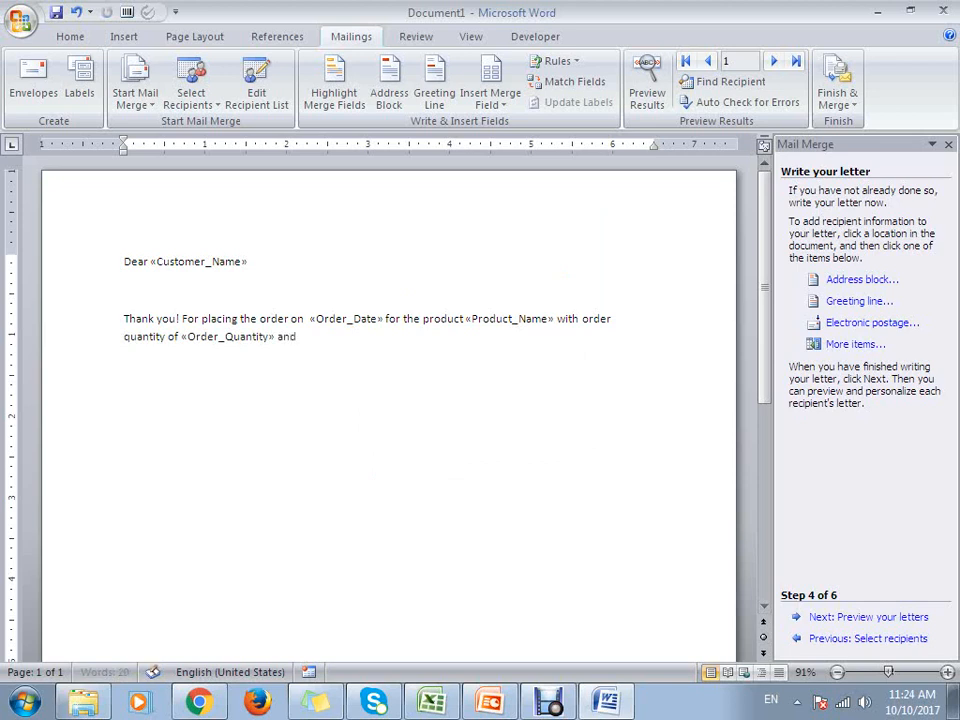
{"action": "type", "text": " with a unit proc"}
{"action": "key", "text": "BackSpace"}
{"action": "key", "text": "BackSpace"}
{"action": "type", "text": "ice of"}
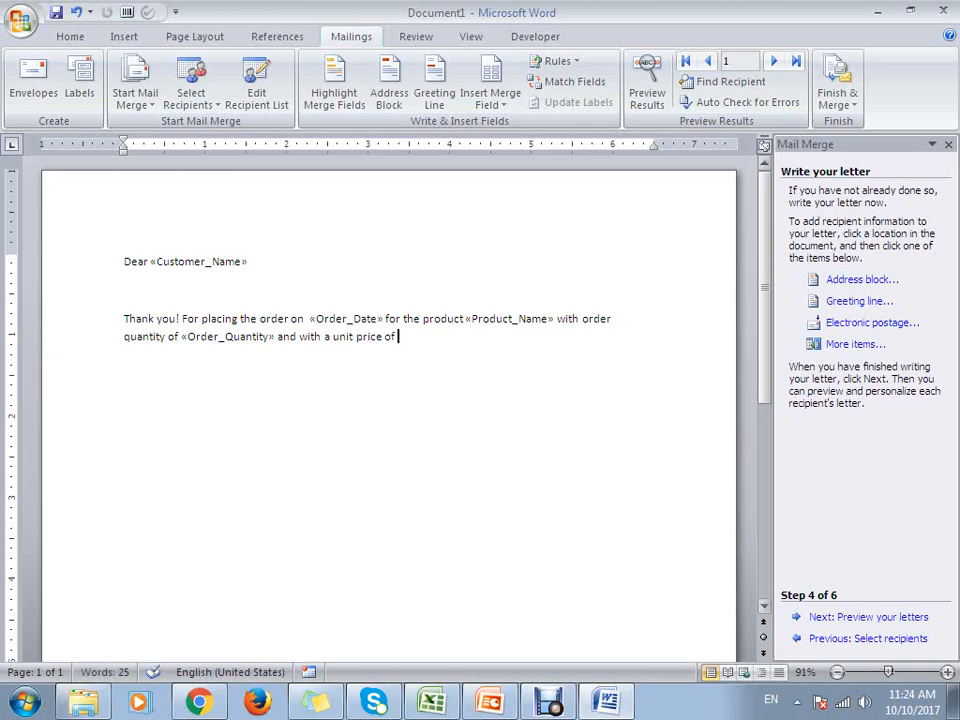
{"action": "left_click", "coordinate": [855, 344]}
{"action": "left_click", "coordinate": [383, 379]}
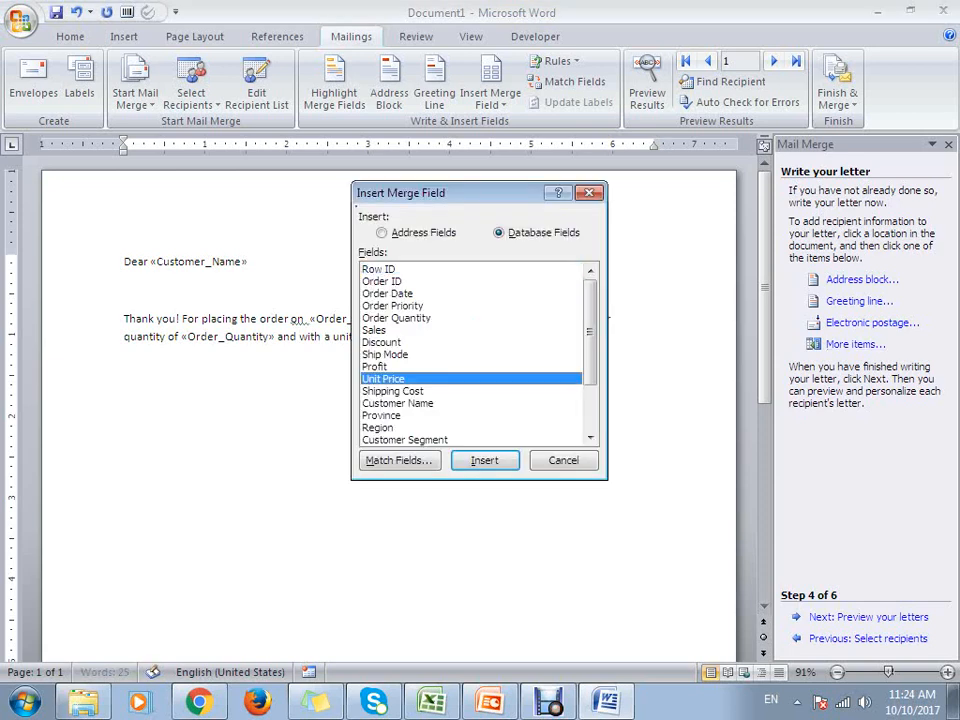
{"action": "left_click", "coordinate": [485, 460]}
{"action": "left_click", "coordinate": [563, 460]}
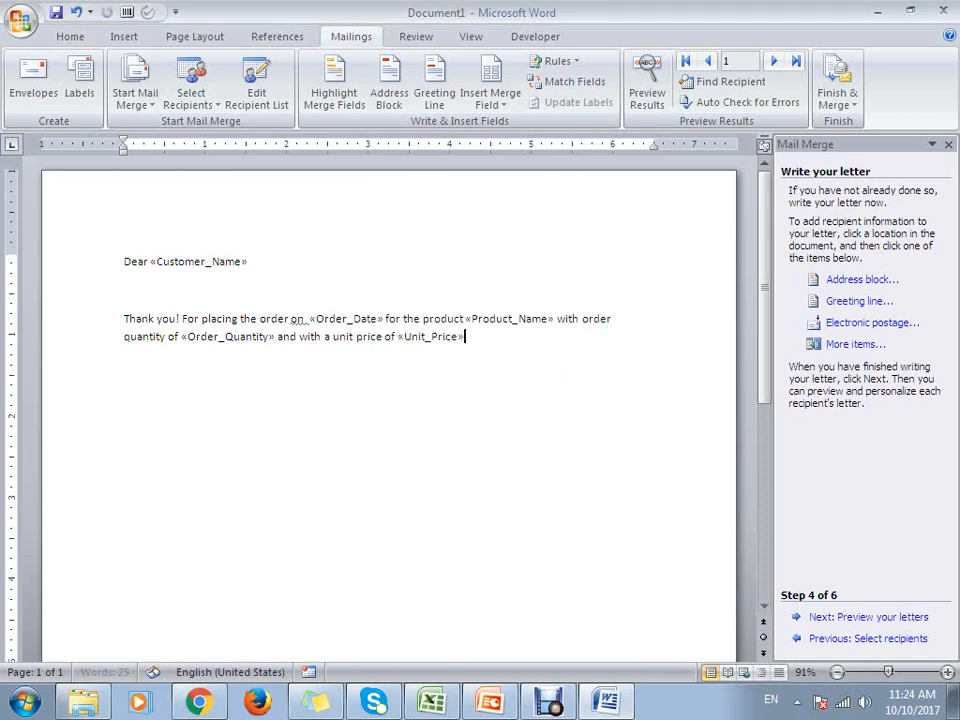
- End the sentence with a period and start a new paragraph reading "Shipping cost for the above order would be"
{"action": "type", "text": "."}
{"action": "key", "text": "Return"}
{"action": "key", "text": "Return"}
{"action": "type", "text": "Shipping cost for the above "}
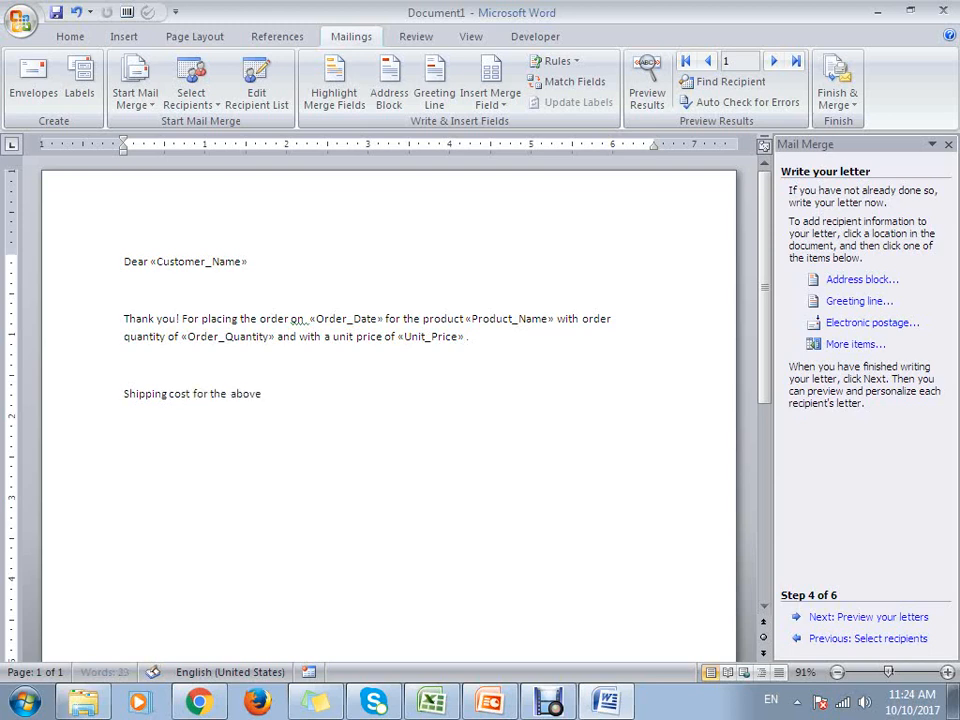
{"action": "type", "text": "order would be"}
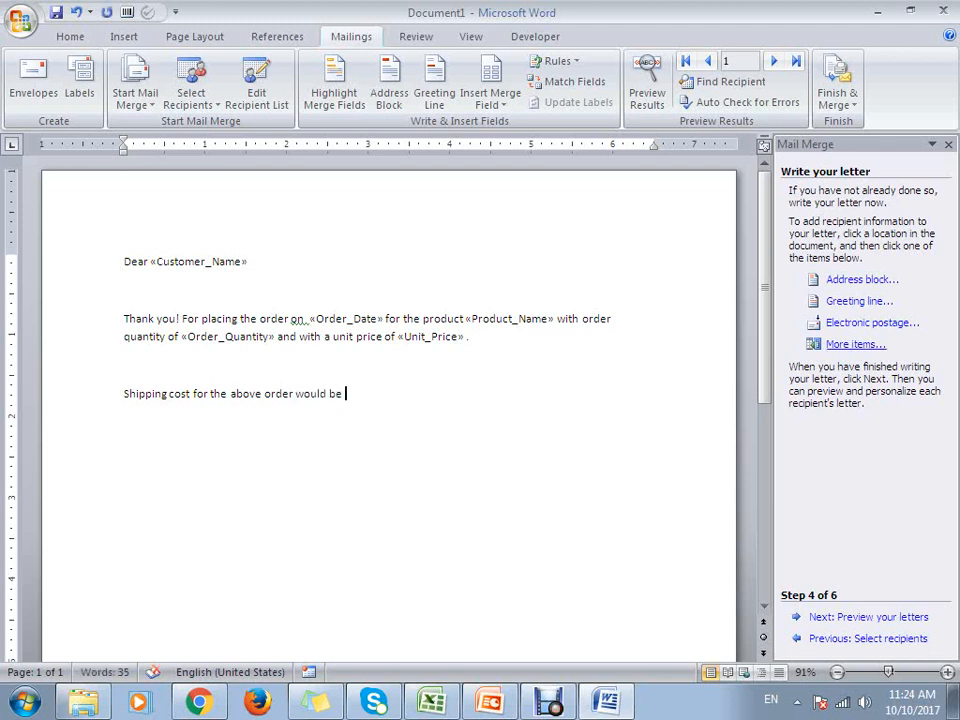
- Insert the Shipping Cost merge field at the end of the new paragraph
{"action": "left_click", "coordinate": [855, 343]}
{"action": "left_click", "coordinate": [393, 391]}
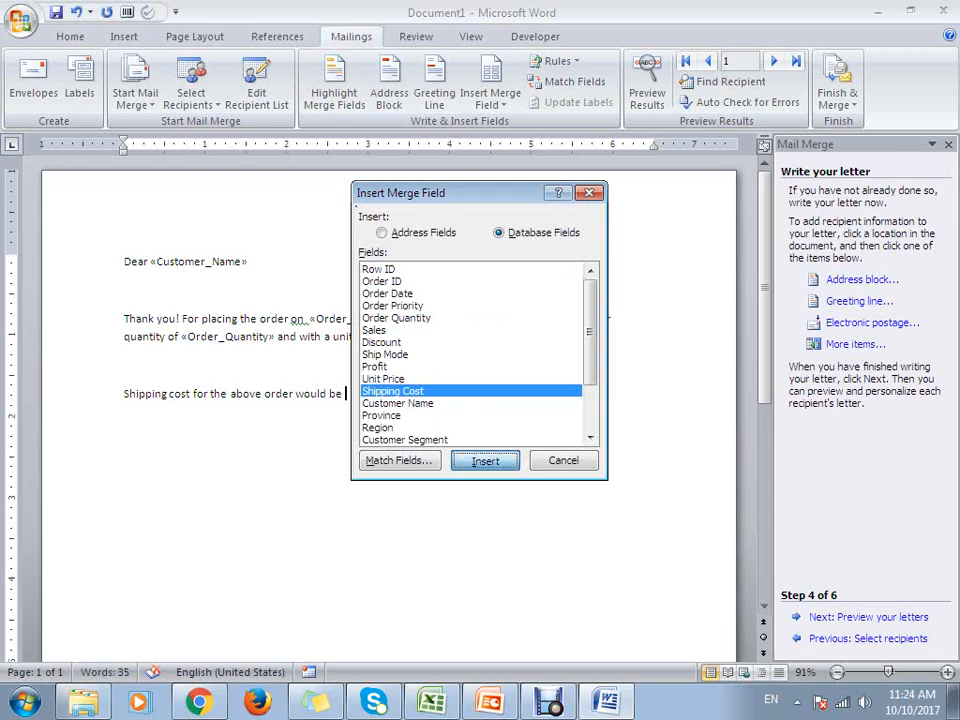
{"action": "left_click", "coordinate": [484, 460]}
{"action": "key", "text": "Escape"}
- Continue the shipping sentence with "and will shipped on" followed by the Ship Date merge field
{"action": "type", "text": "and"}
{"action": "type", "text": "ll"}
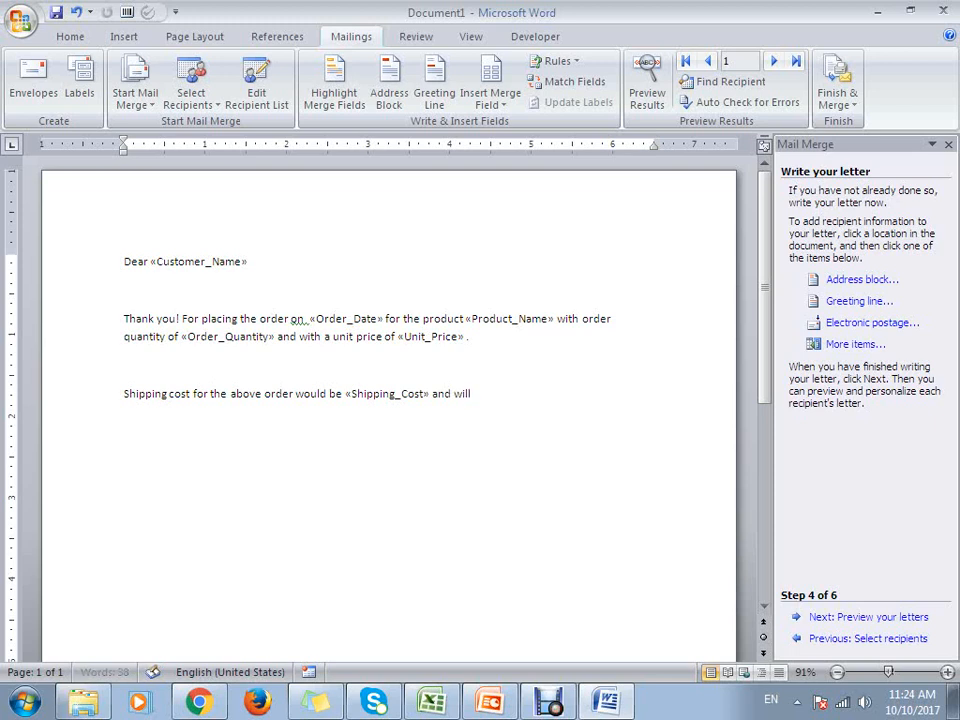
{"action": "type", "text": " shipped on"}
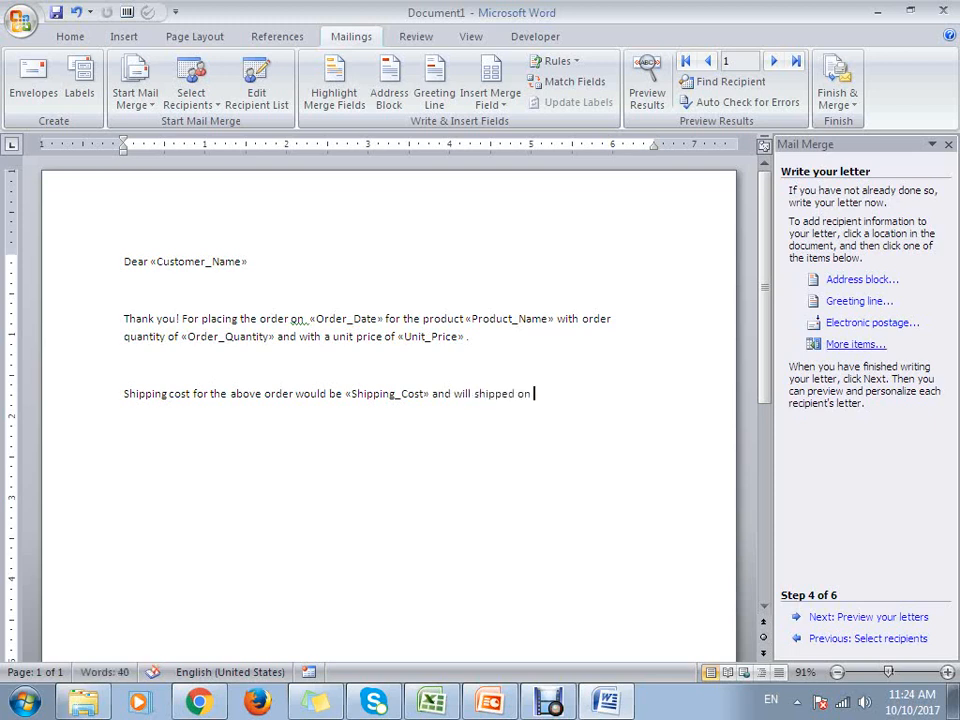
{"action": "left_click", "coordinate": [855, 343]}
{"action": "scroll", "coordinate": [475, 355], "scroll_direction": "down", "scroll_amount": 2}
{"action": "left_click", "coordinate": [384, 440]}
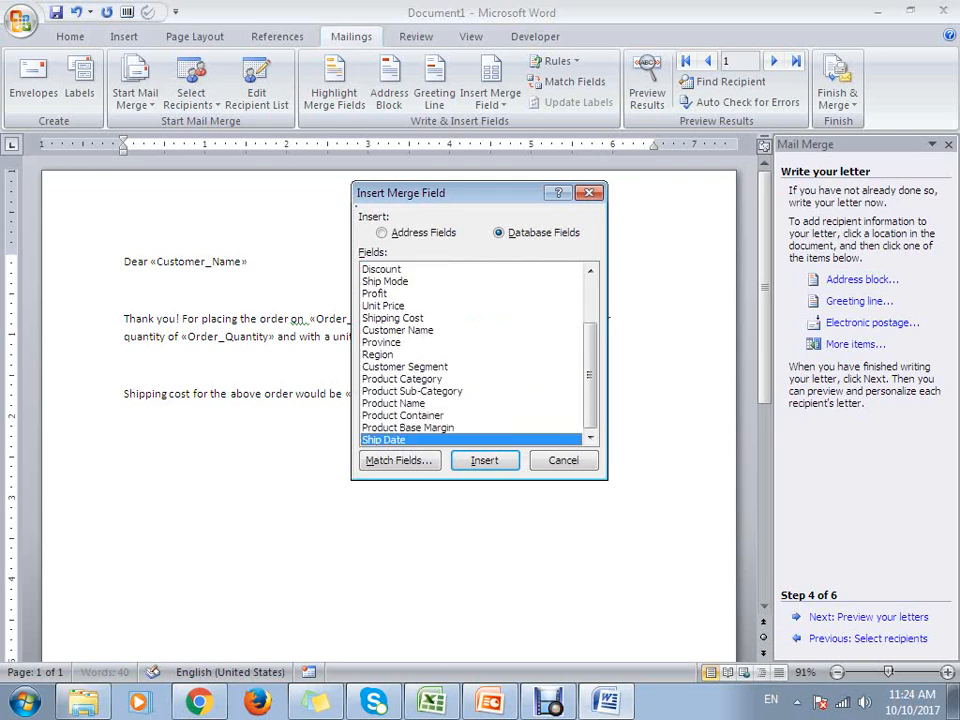
{"action": "left_click", "coordinate": [485, 461]}
{"action": "left_click", "coordinate": [564, 461]}
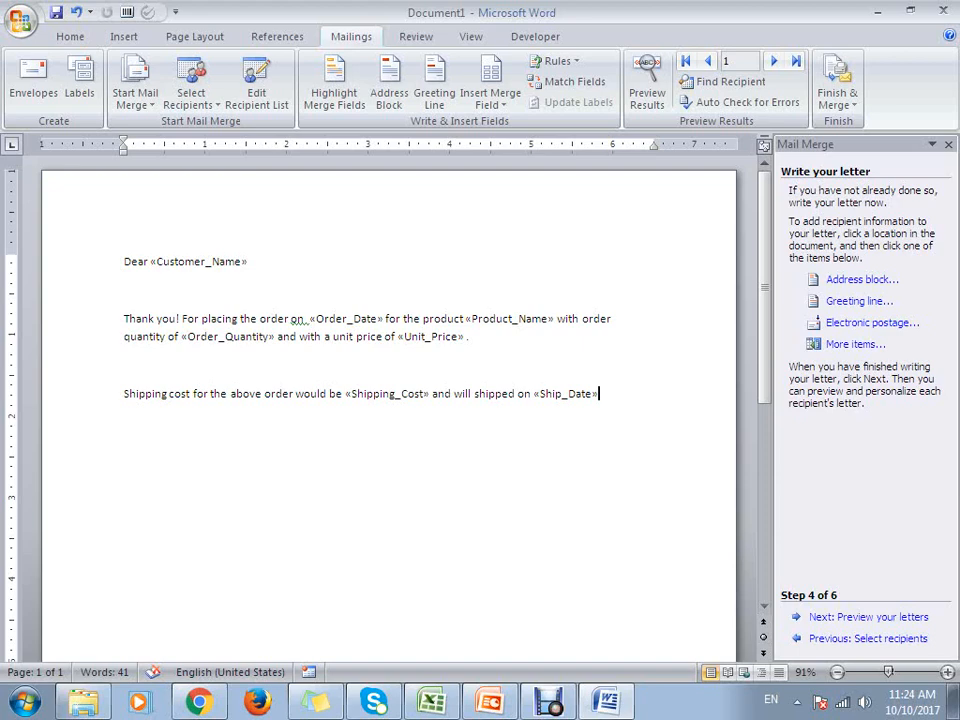
- Advance the mail merge wizard from writing the letter to previewing the letters
{"action": "scroll", "coordinate": [390, 400], "scroll_direction": "down", "scroll_amount": 8}
{"action": "scroll", "coordinate": [390, 400], "scroll_direction": "up", "scroll_amount": 8}
{"action": "left_click", "coordinate": [868, 617]}
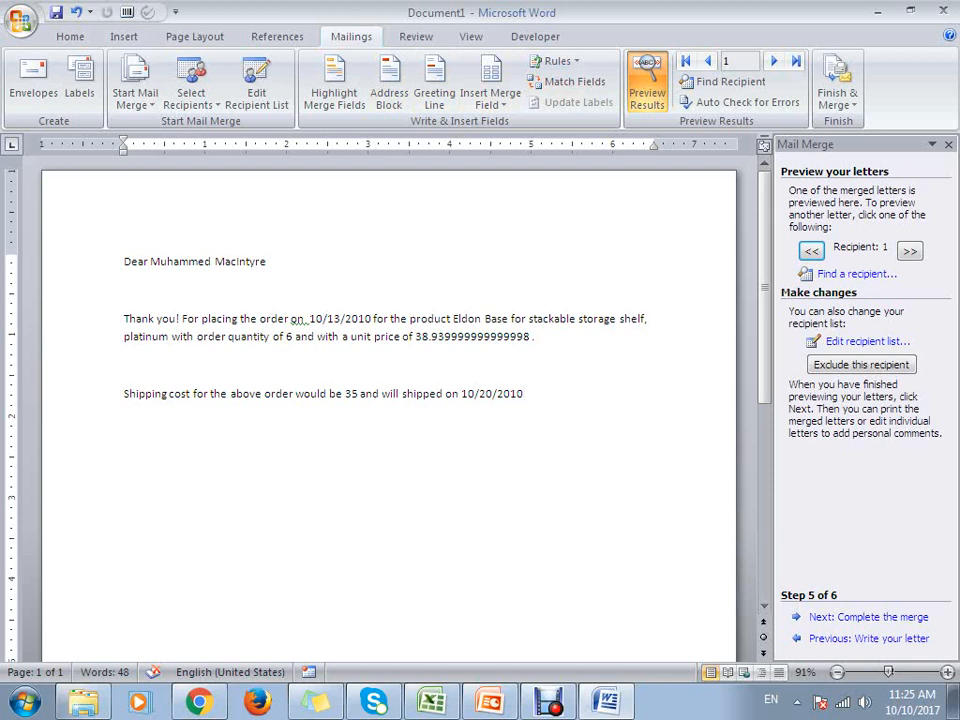
- Check the order date, product, quantity, unit price, shipping cost and ship date merged into the first recipient's letter
{"action": "double_click", "coordinate": [342, 318]}
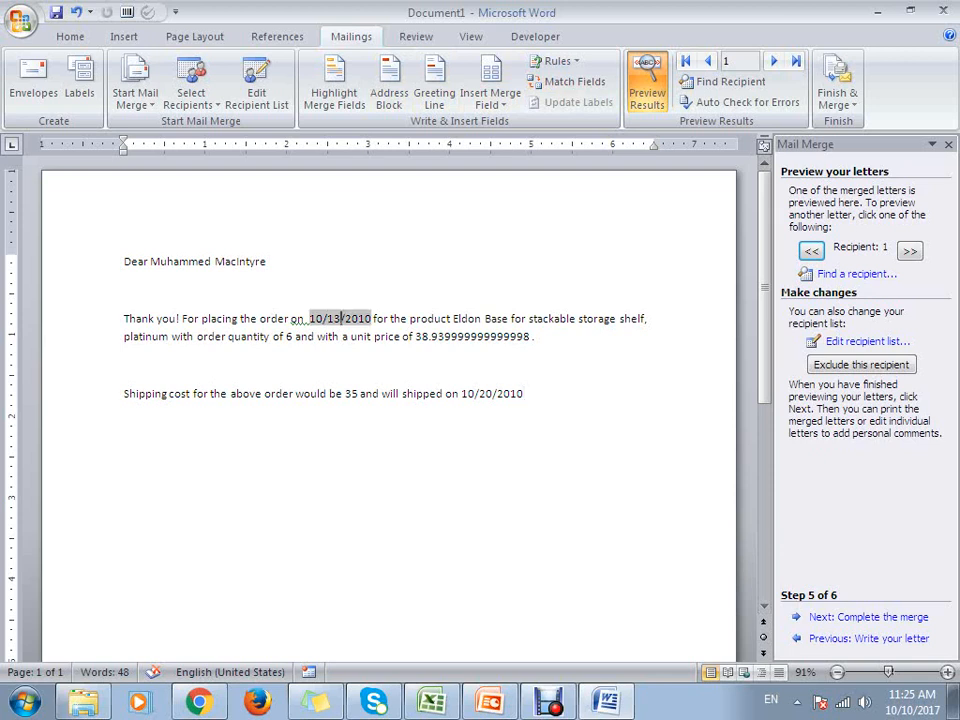
{"action": "left_click_drag", "start_coordinate": [412, 318], "coordinate": [168, 337]}
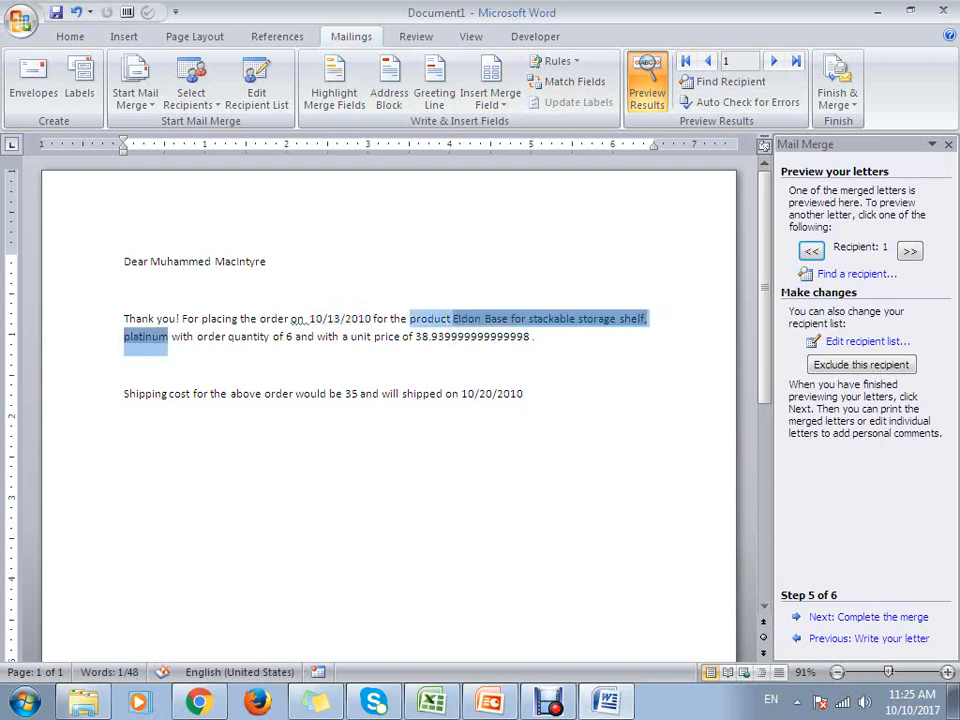
{"action": "left_click", "coordinate": [124, 364]}
{"action": "double_click", "coordinate": [284, 337]}
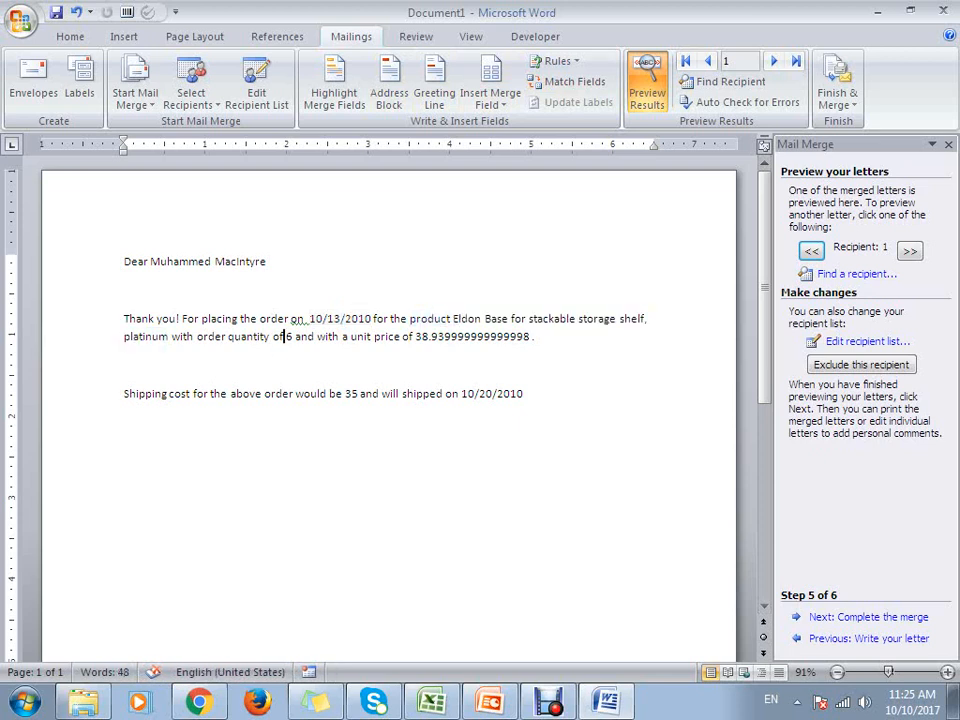
{"action": "left_click", "coordinate": [289, 337]}
{"action": "double_click", "coordinate": [288, 337]}
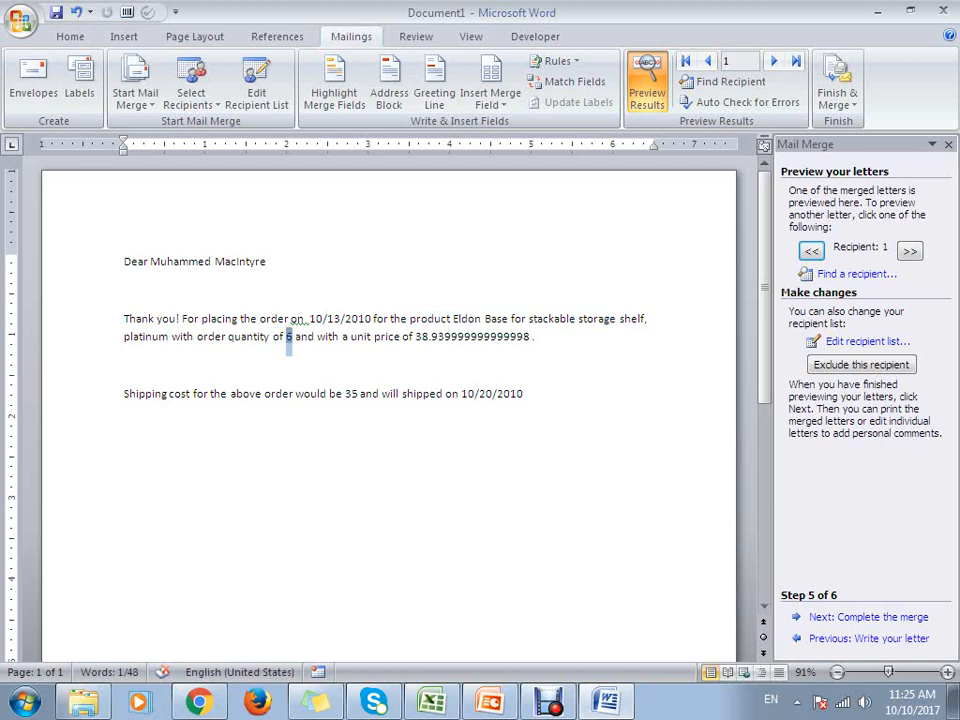
{"action": "left_click", "coordinate": [430, 337]}
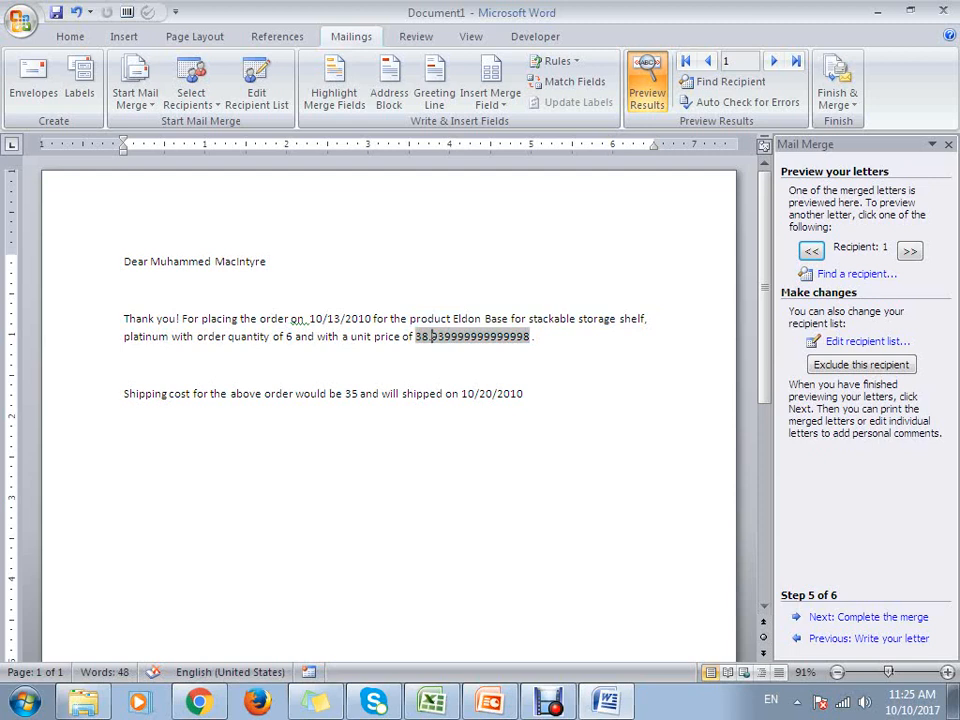
{"action": "left_click", "coordinate": [351, 393]}
{"action": "double_click", "coordinate": [351, 393]}
{"action": "left_click", "coordinate": [402, 393]}
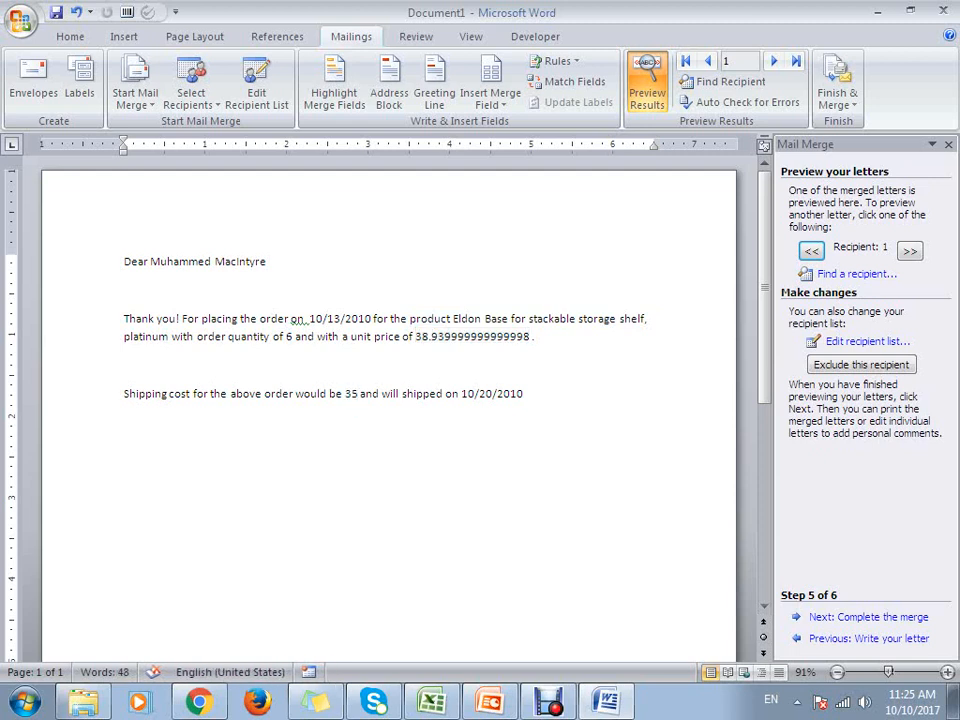
{"action": "double_click", "coordinate": [467, 393]}
{"action": "left_click", "coordinate": [480, 393]}
{"action": "left_click", "coordinate": [540, 394]}
{"action": "left_click", "coordinate": [438, 393]}
{"action": "scroll", "coordinate": [390, 400], "scroll_direction": "down", "scroll_amount": 8}
{"action": "scroll", "coordinate": [390, 400], "scroll_direction": "up", "scroll_amount": 8}
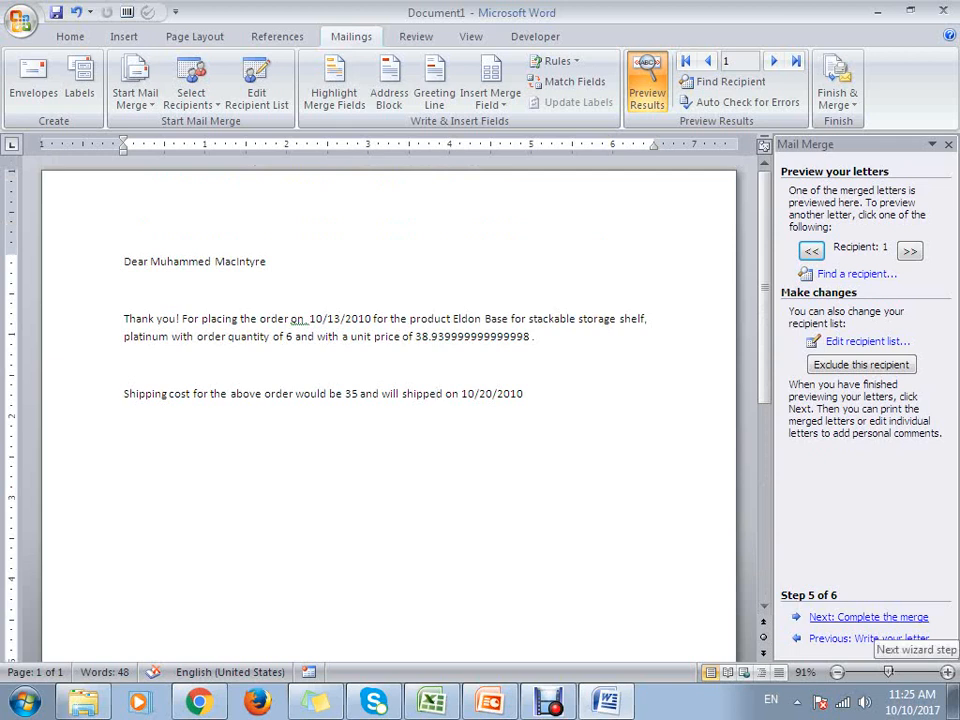
- Advance the mail merge wizard to its final step, Complete the merge
{"action": "left_click", "coordinate": [870, 617]}
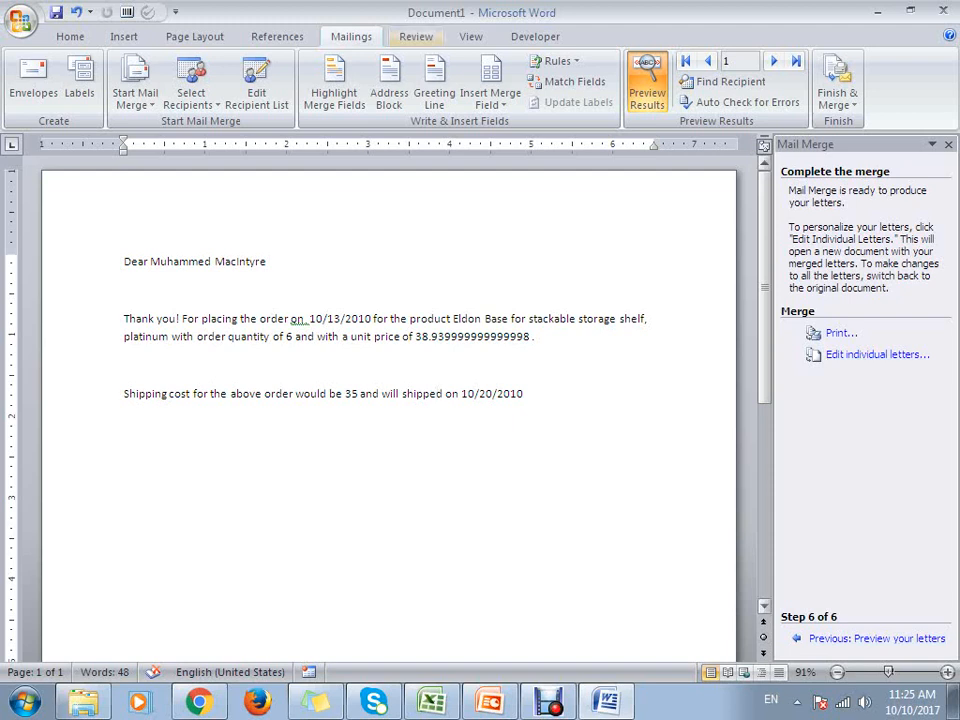
{"action": "left_click", "coordinate": [135, 88]}
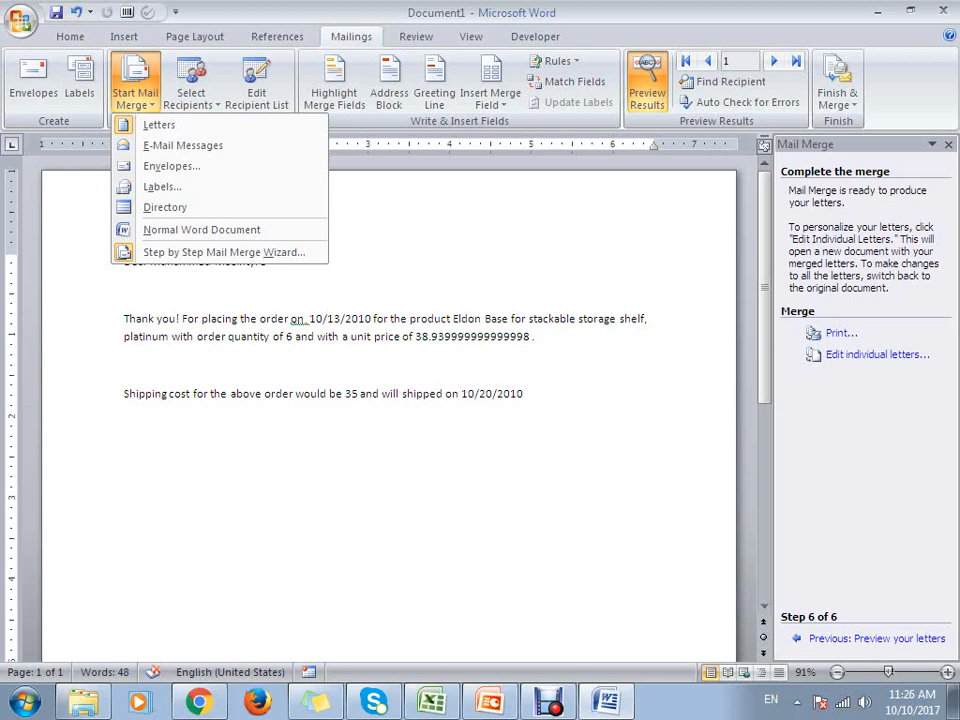
{"action": "key", "text": "Escape"}
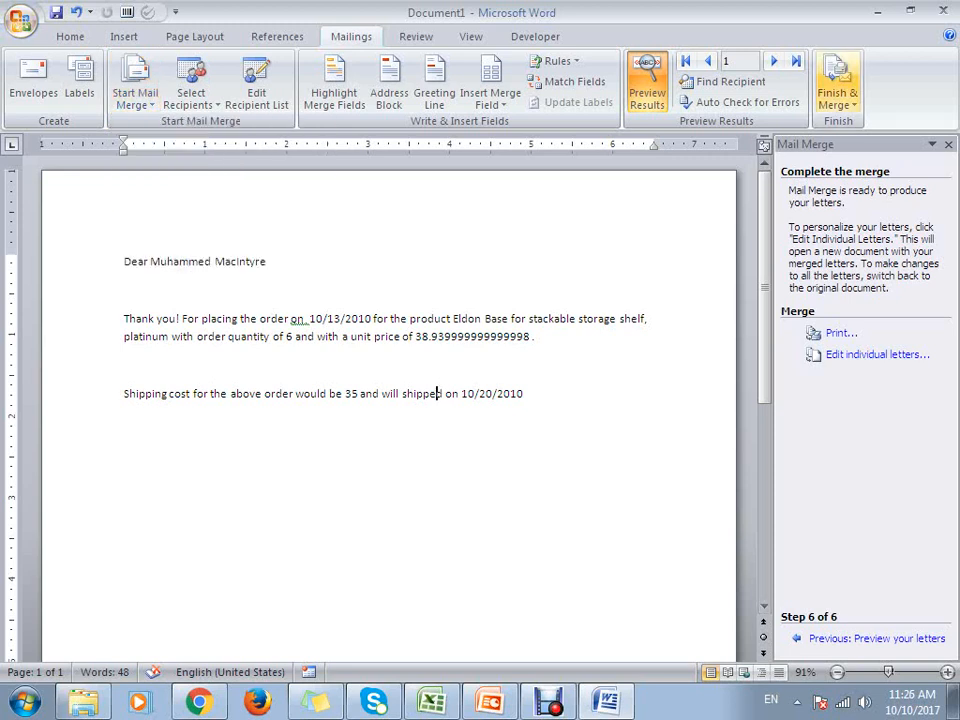
{"action": "left_click", "coordinate": [838, 90]}
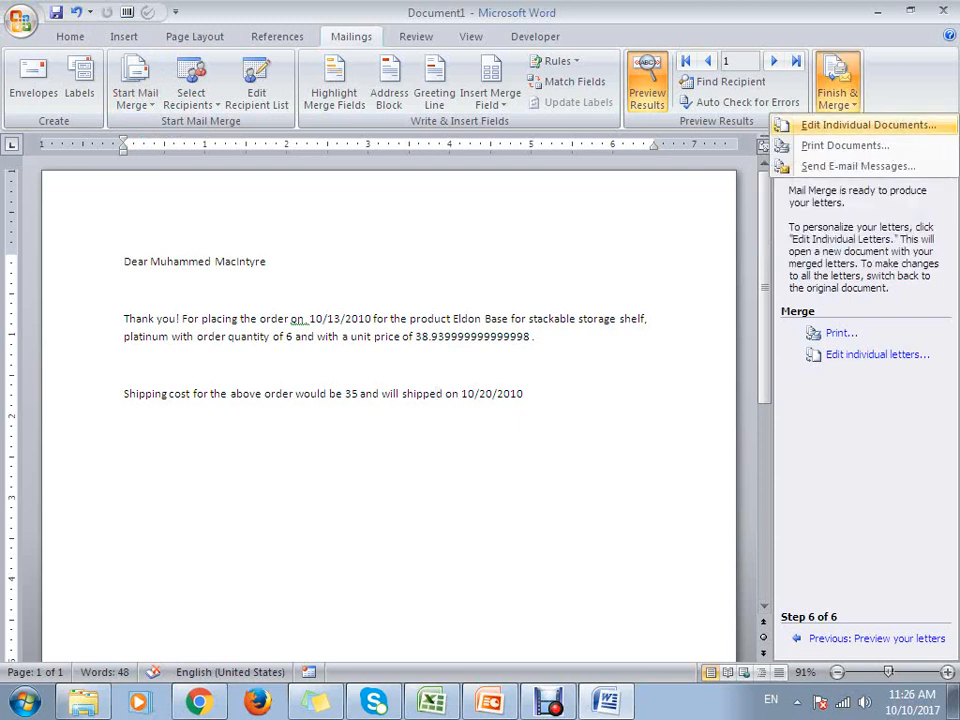
{"action": "left_click", "coordinate": [840, 125]}
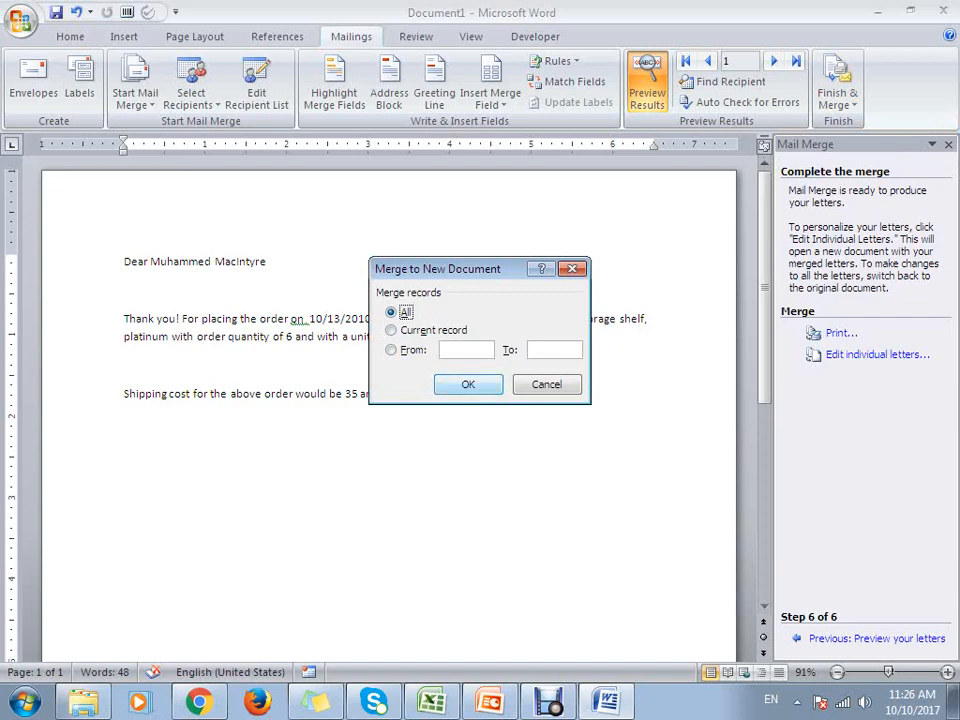
{"action": "left_click", "coordinate": [547, 384]}
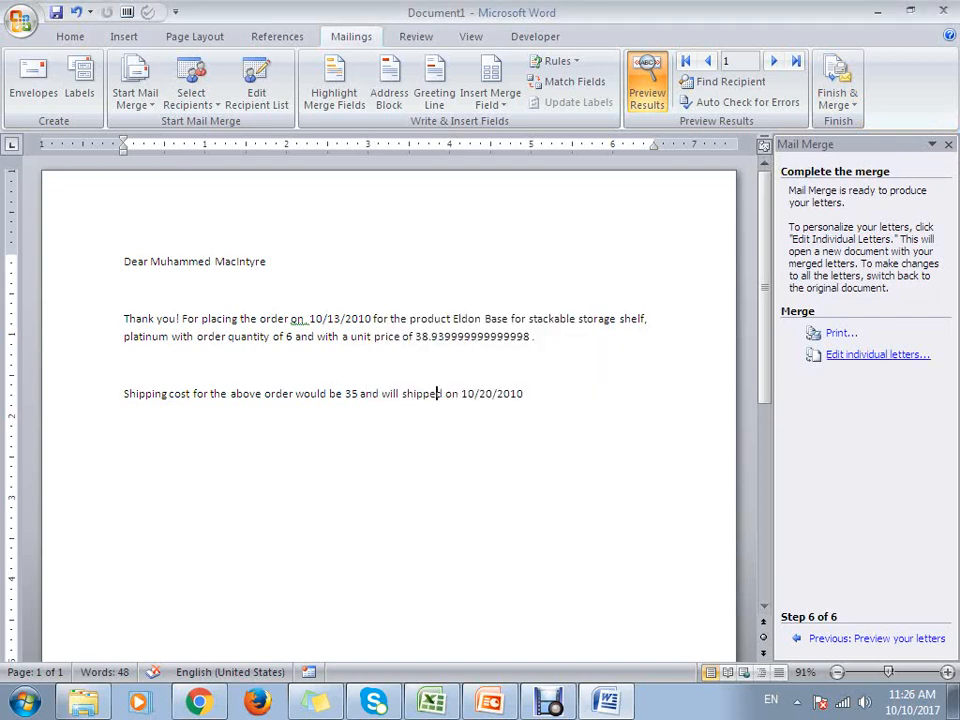
- Merge all records into a new document of individual letters
{"action": "left_click", "coordinate": [868, 354]}
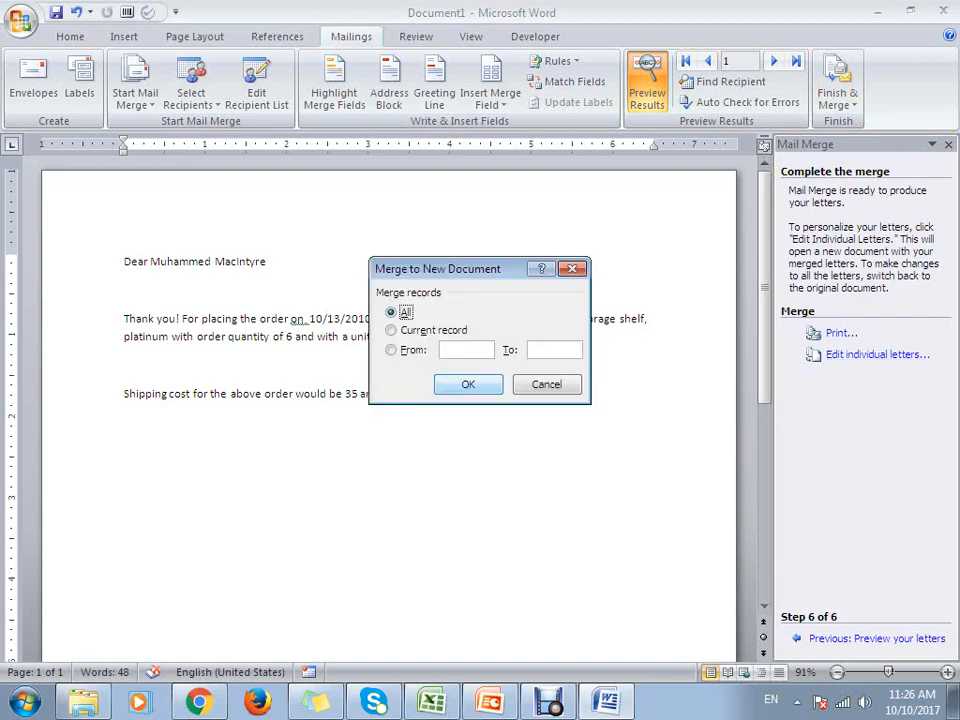
{"action": "key", "text": "Return"}
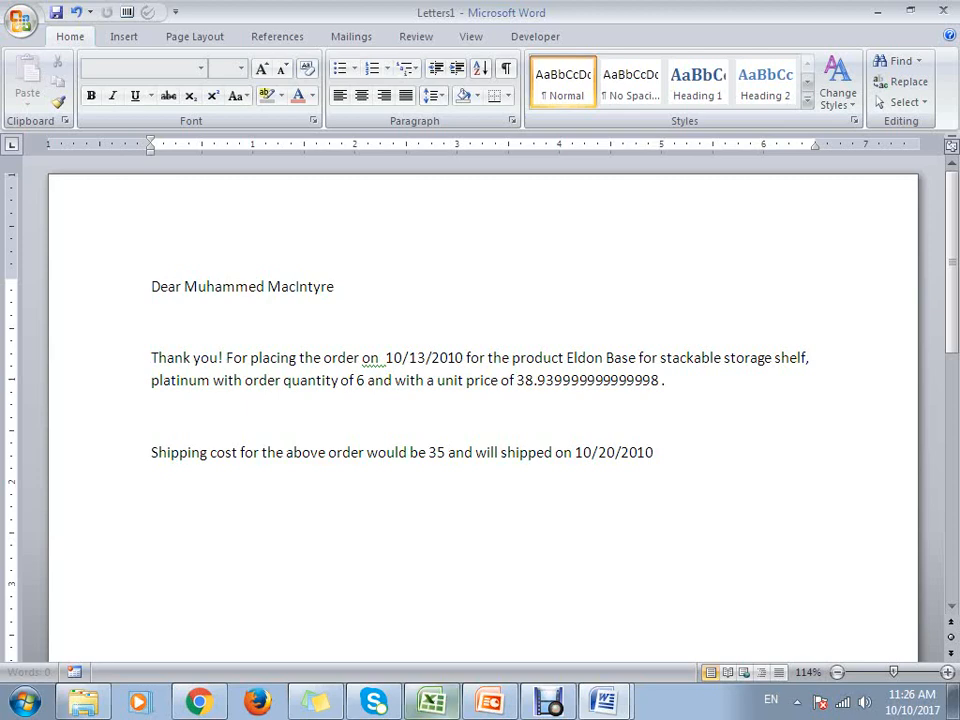
- Switch to Excel and examine how far the records extend in the Orders sheet of Sample2.mdb
{"action": "left_click", "coordinate": [432, 702]}
{"action": "scroll", "coordinate": [124, 357], "scroll_direction": "down", "scroll_amount": 16}
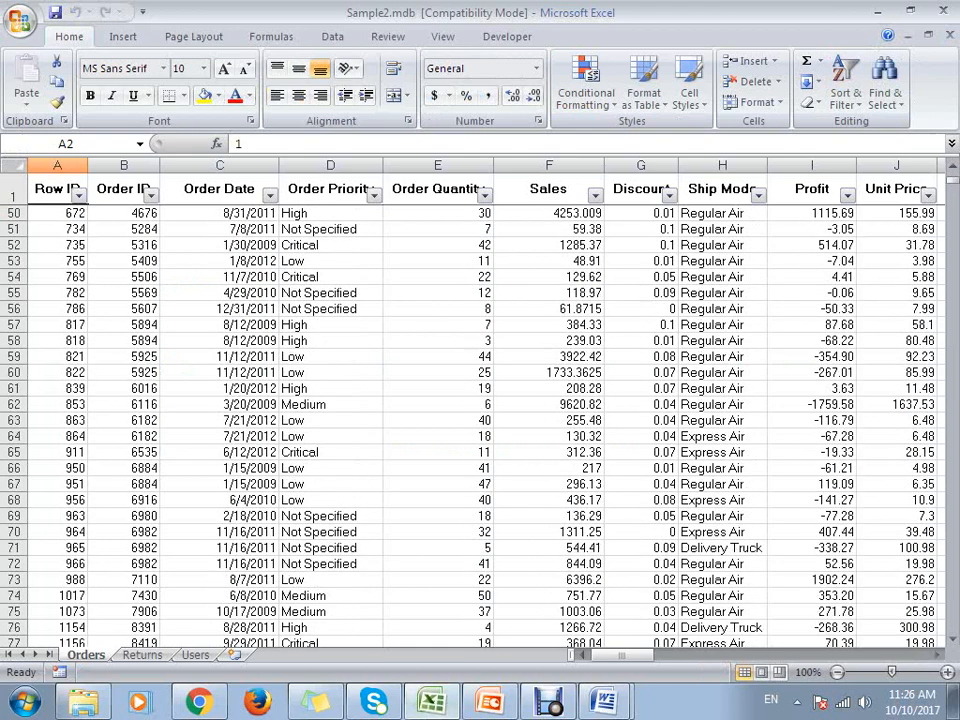
{"action": "left_click", "coordinate": [124, 357]}
{"action": "key", "text": "ctrl+Down"}
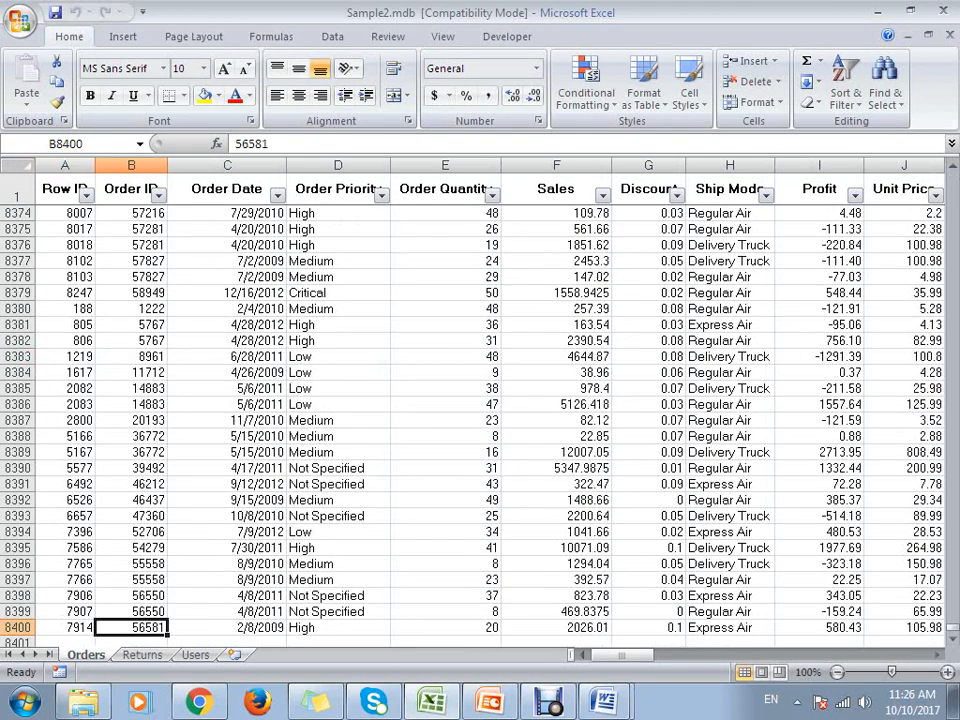
{"action": "key", "text": "Left"}
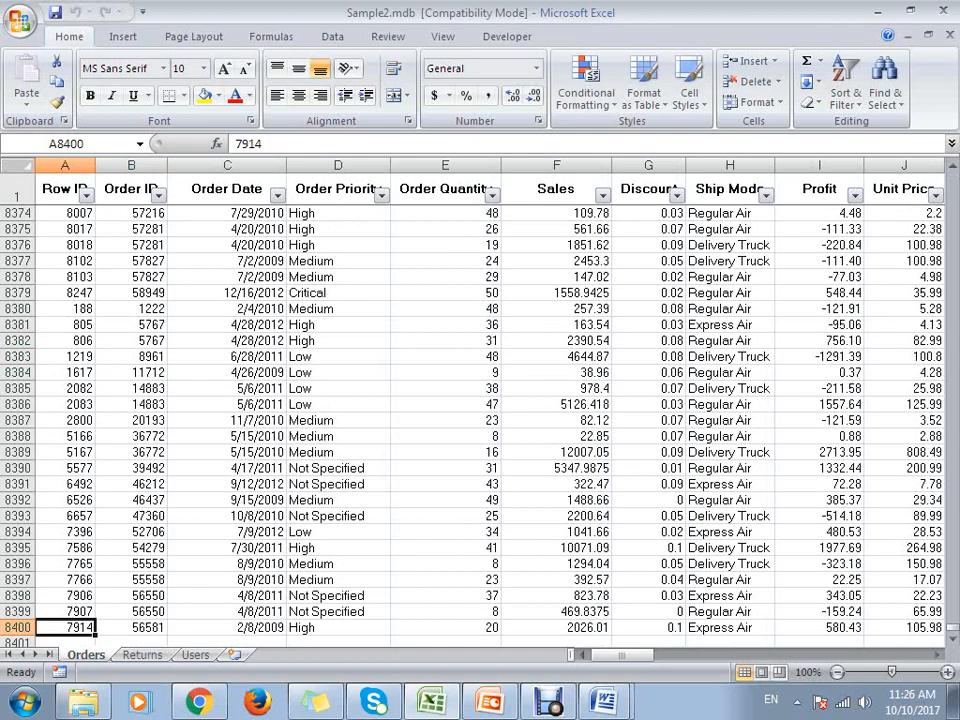
{"action": "scroll", "coordinate": [480, 420], "scroll_direction": "up", "scroll_amount": 20}
{"action": "left_click", "coordinate": [131, 341]}
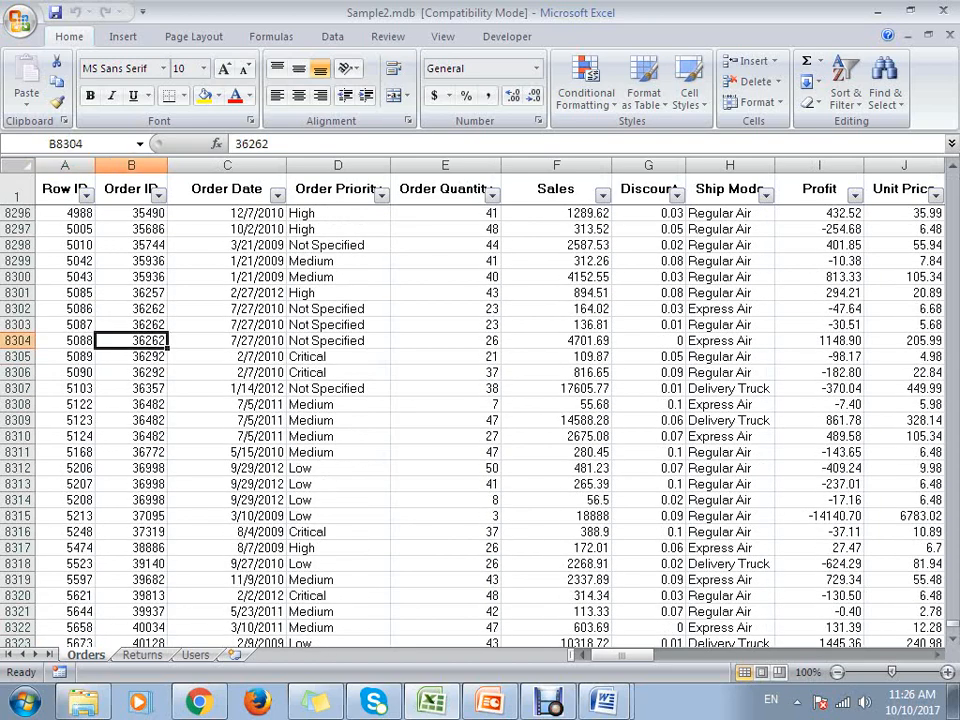
{"action": "key", "text": "ctrl+Up"}
{"action": "key", "text": "ctrl+Home"}
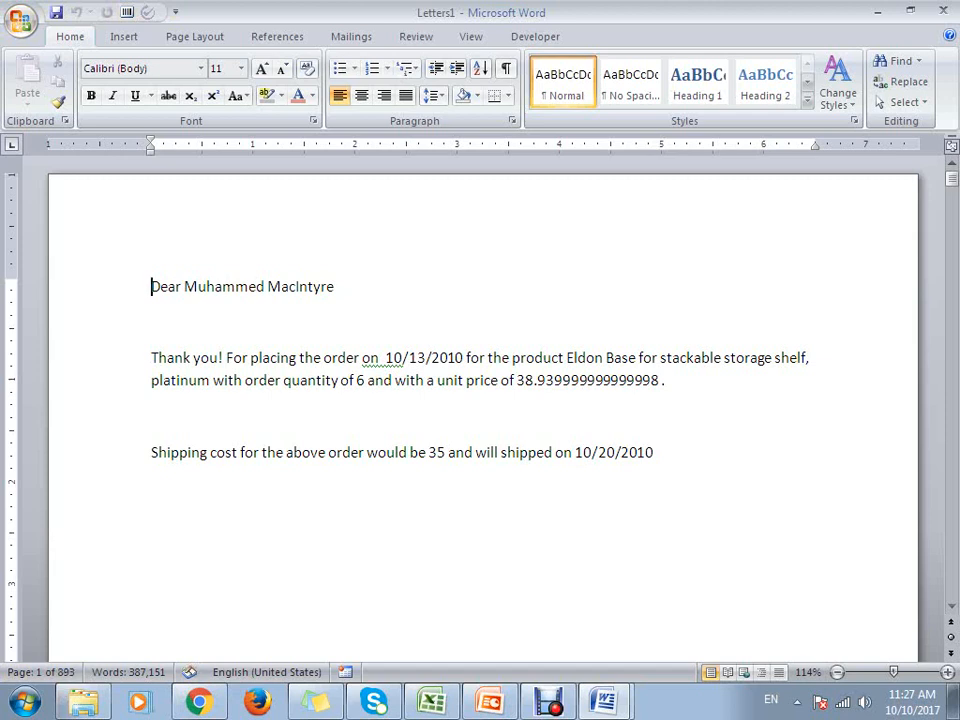
- Look through the first pages of the merged Letters1 document to check each recipient's letter
{"action": "scroll", "coordinate": [483, 410], "scroll_direction": "down", "scroll_amount": 18}
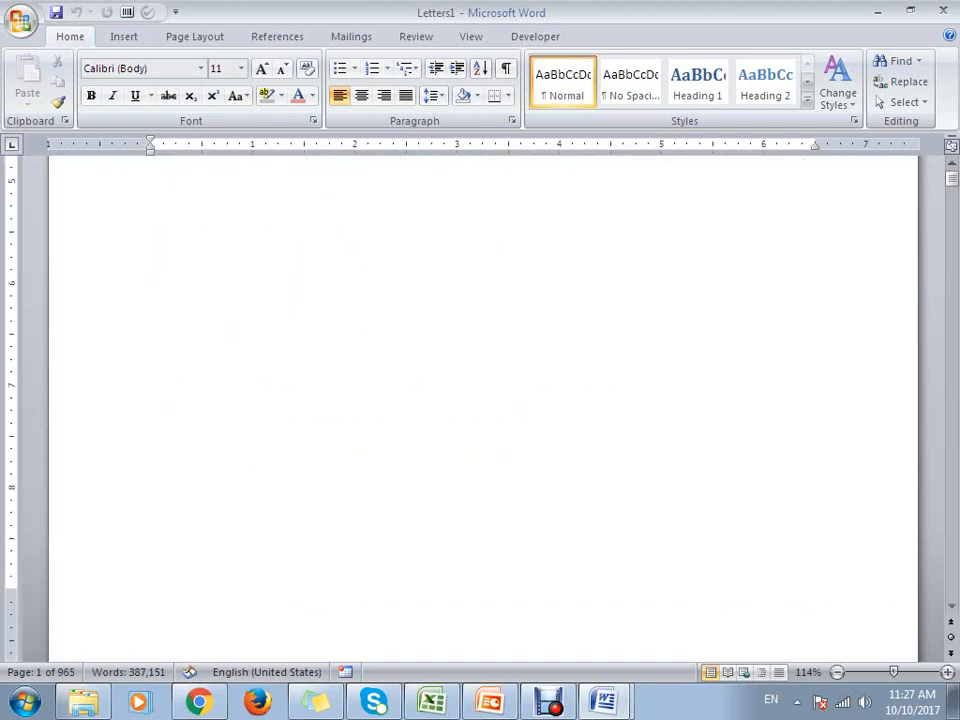
{"action": "scroll", "coordinate": [483, 410], "scroll_direction": "down", "scroll_amount": 3}
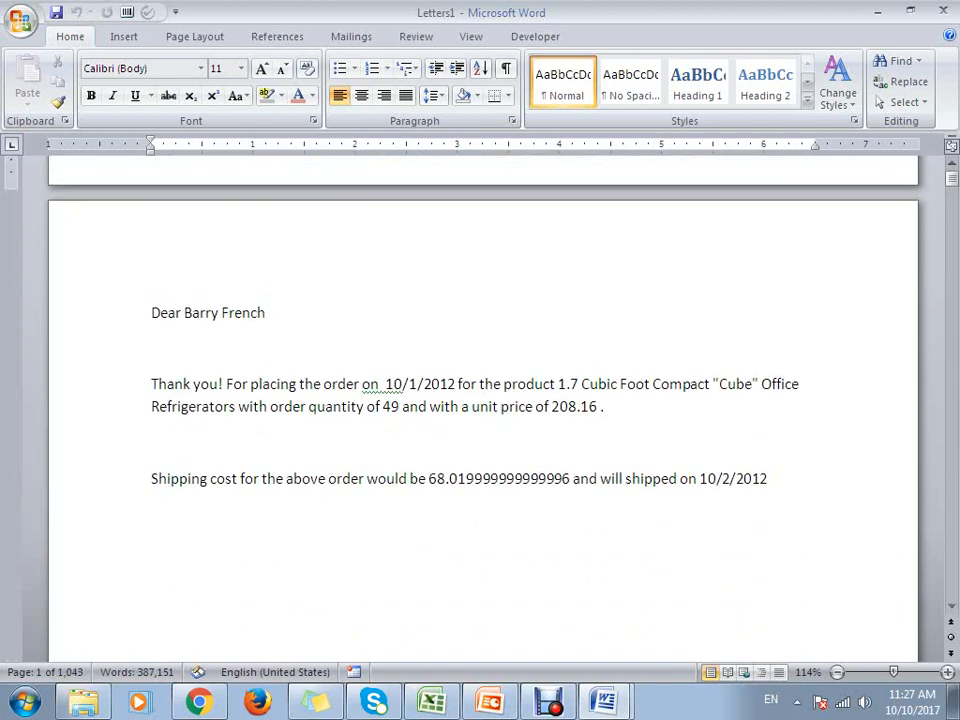
{"action": "scroll", "coordinate": [483, 410], "scroll_direction": "down", "scroll_amount": 20}
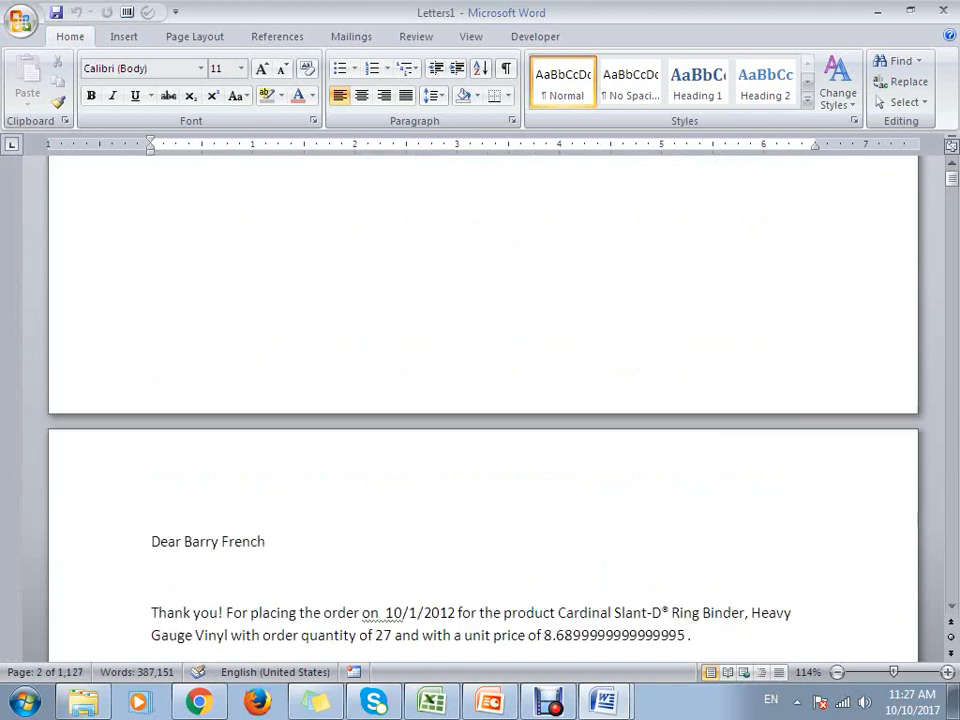
{"action": "scroll", "coordinate": [483, 410], "scroll_direction": "down", "scroll_amount": 20}
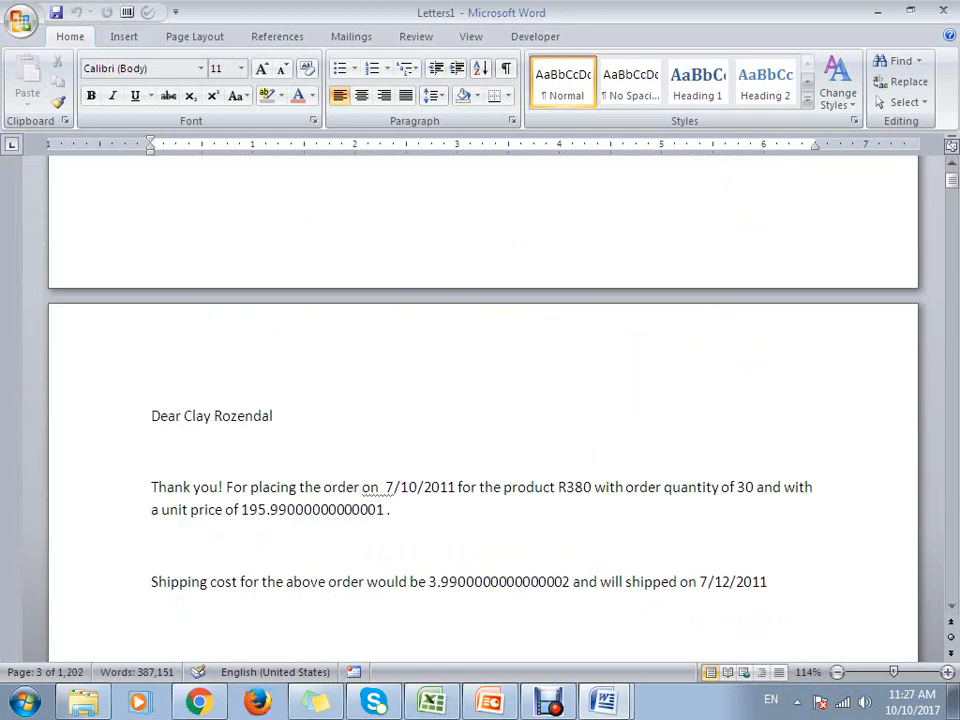
{"action": "scroll", "coordinate": [483, 410], "scroll_direction": "down", "scroll_amount": 20}
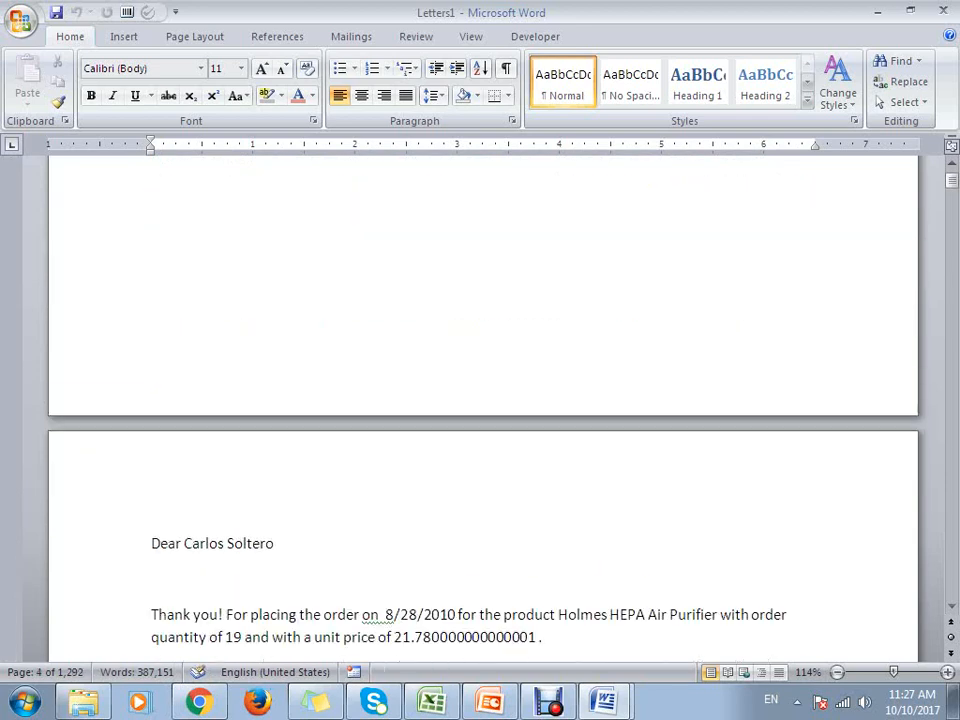
{"action": "scroll", "coordinate": [483, 410], "scroll_direction": "down", "scroll_amount": 20}
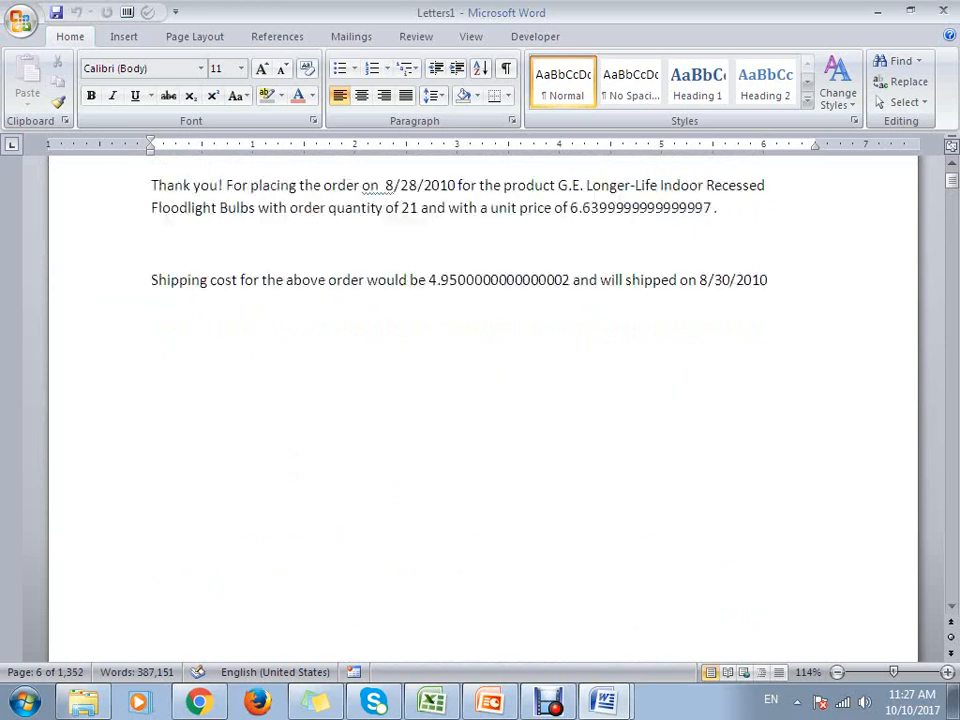
{"action": "scroll", "coordinate": [483, 410], "scroll_direction": "down", "scroll_amount": 20}
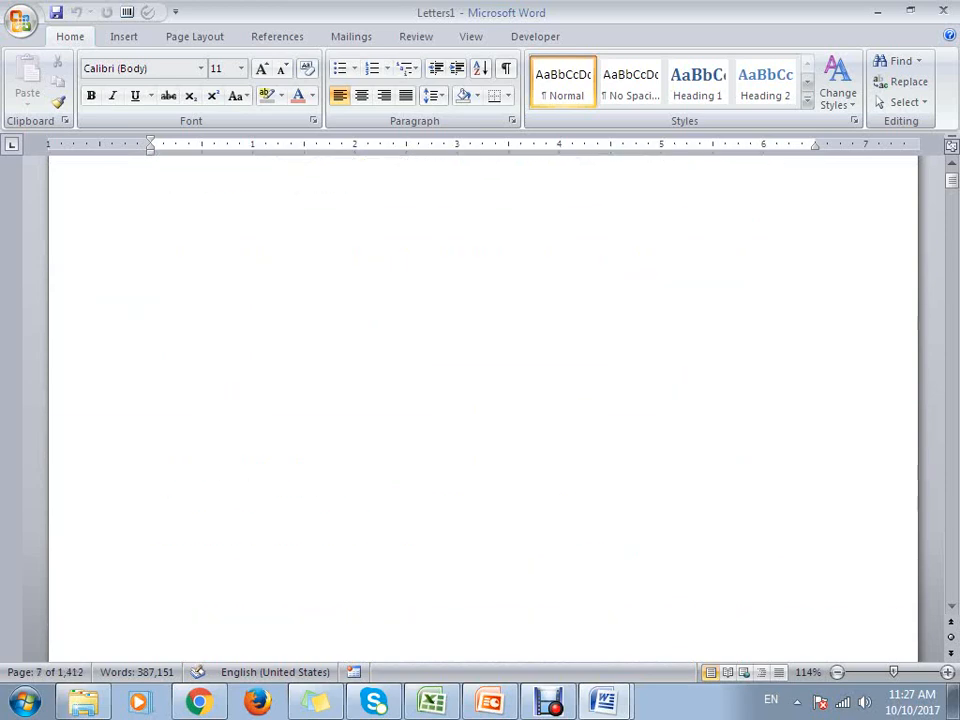
- Check the merged letters on the pages around page 8 and return to the first letter
{"action": "scroll", "coordinate": [483, 410], "scroll_direction": "down", "scroll_amount": 15}
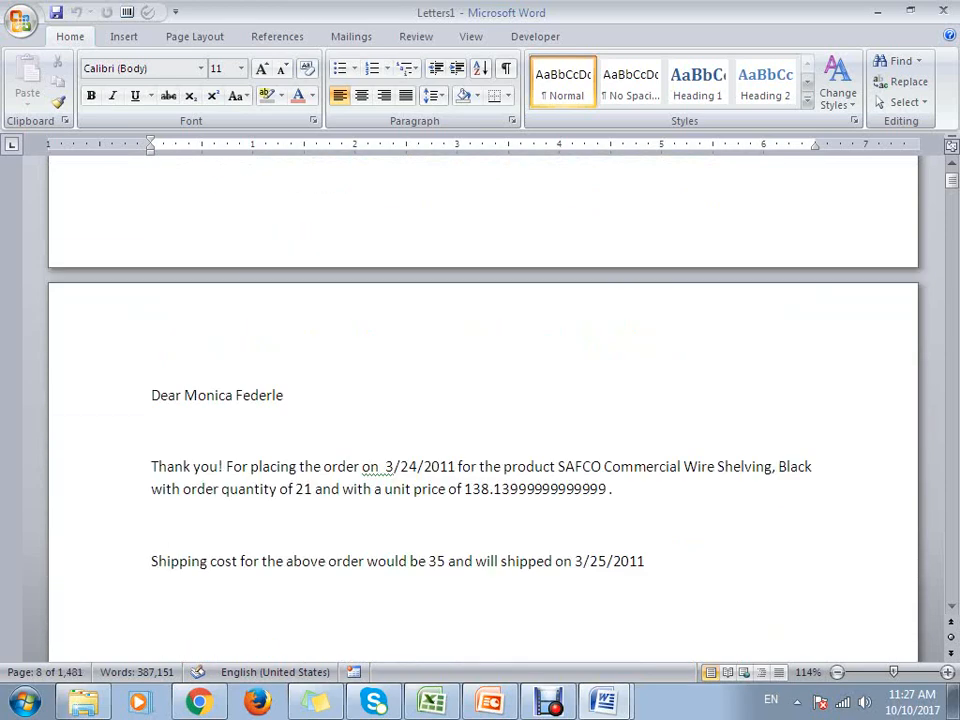
{"action": "scroll", "coordinate": [483, 410], "scroll_direction": "down", "scroll_amount": 15}
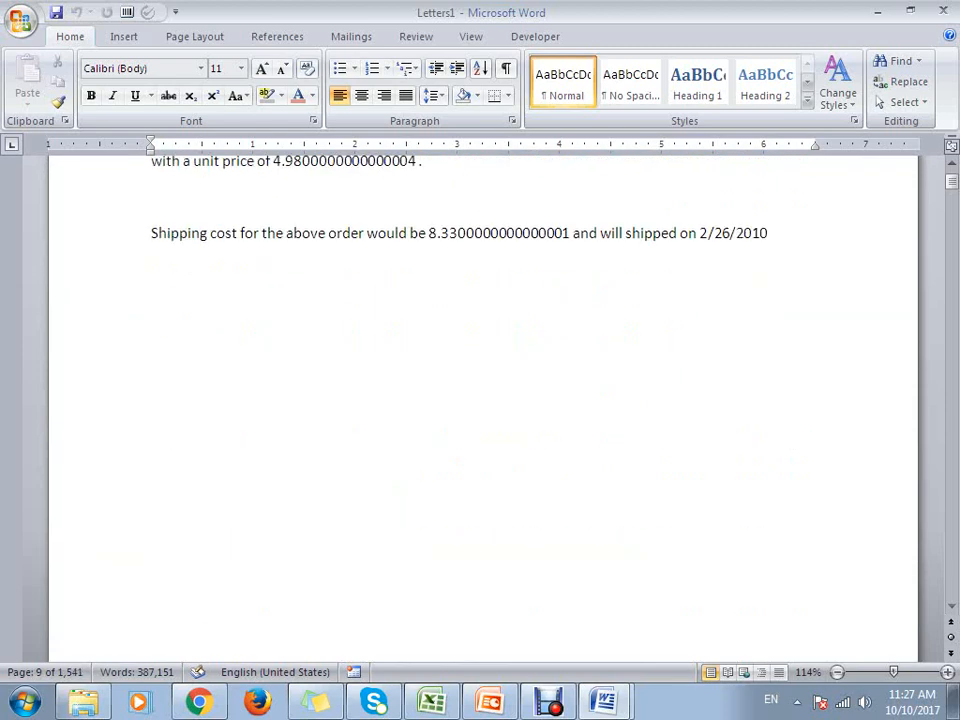
{"action": "scroll", "coordinate": [483, 400], "scroll_direction": "up", "scroll_amount": 4}
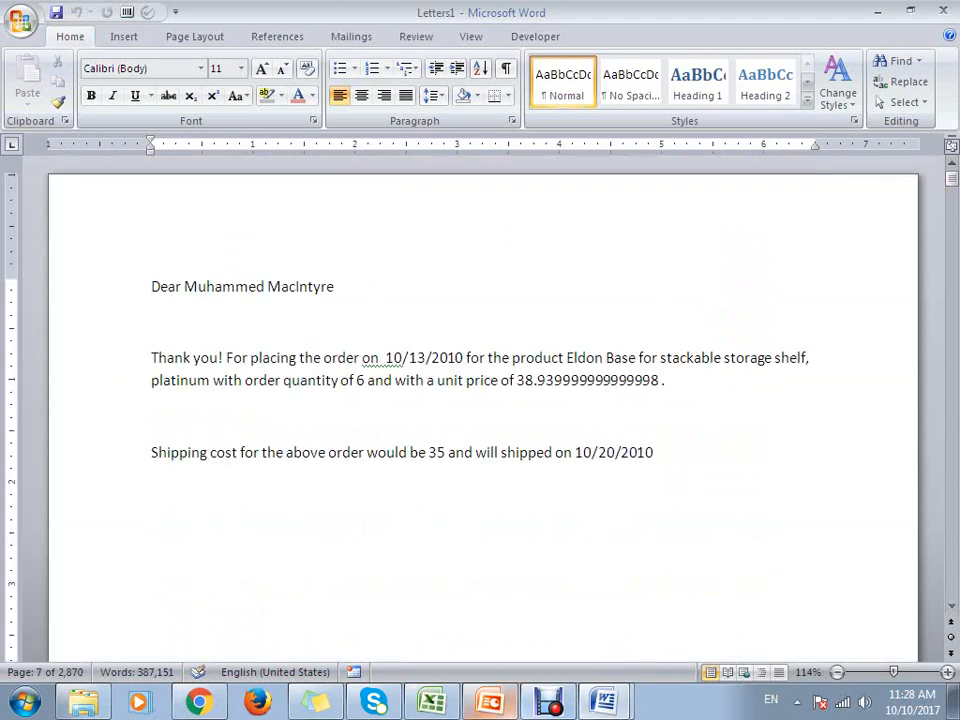
- Switch to PowerPoint, view the Mail Merge slide as a slide show, and return to the merged letters in Word
{"action": "left_click", "coordinate": [490, 702]}
{"action": "key", "text": "shift+F5"}
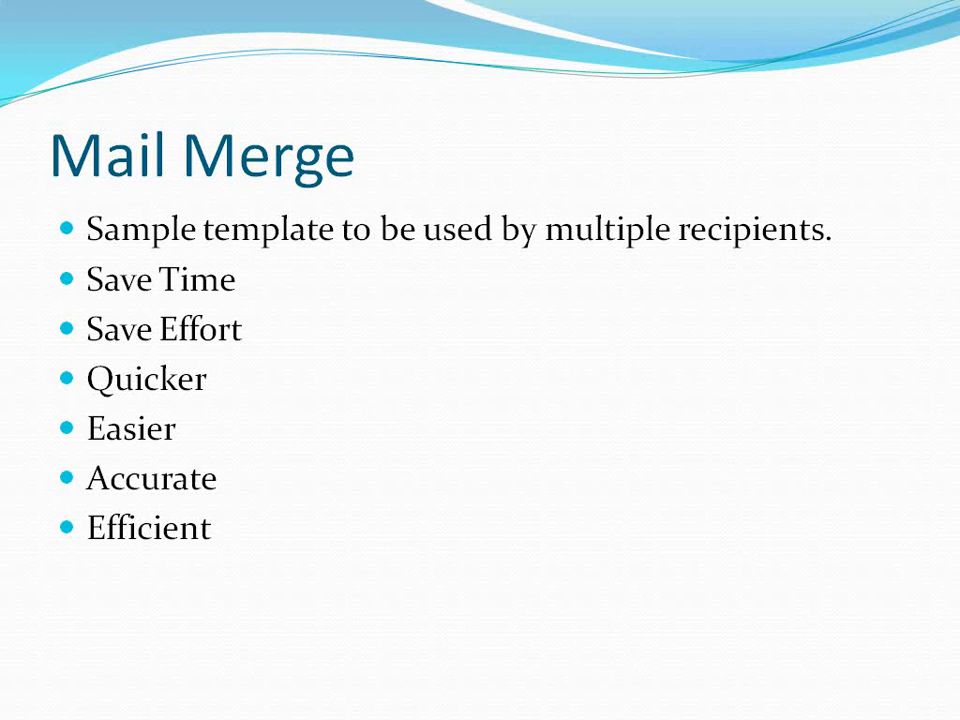
{"action": "key", "text": "Escape"}
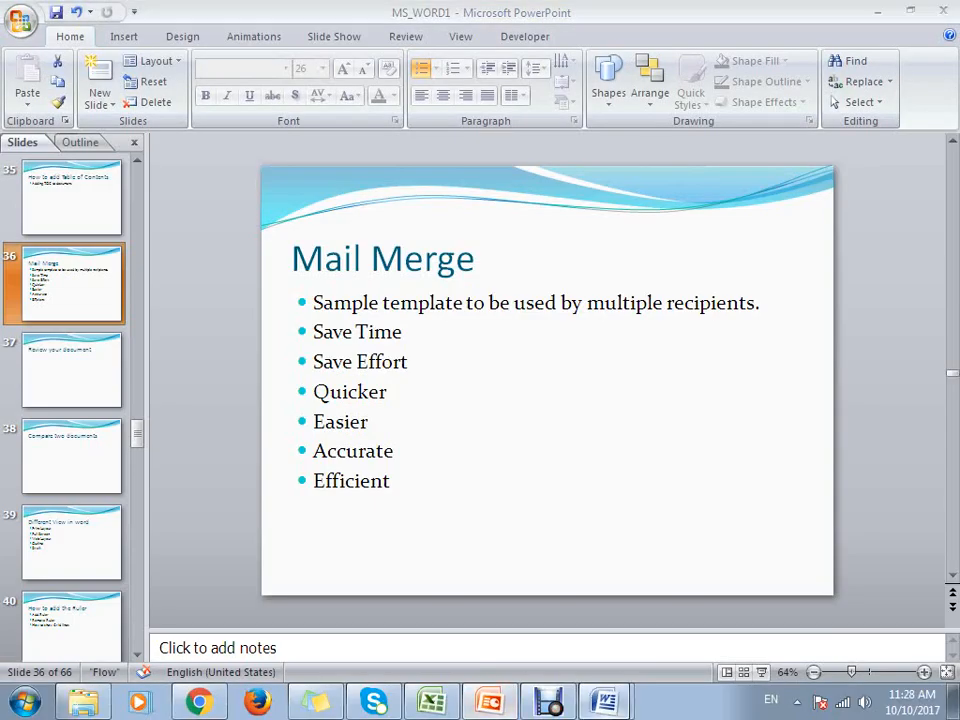
{"action": "key", "text": "alt+Tab"}
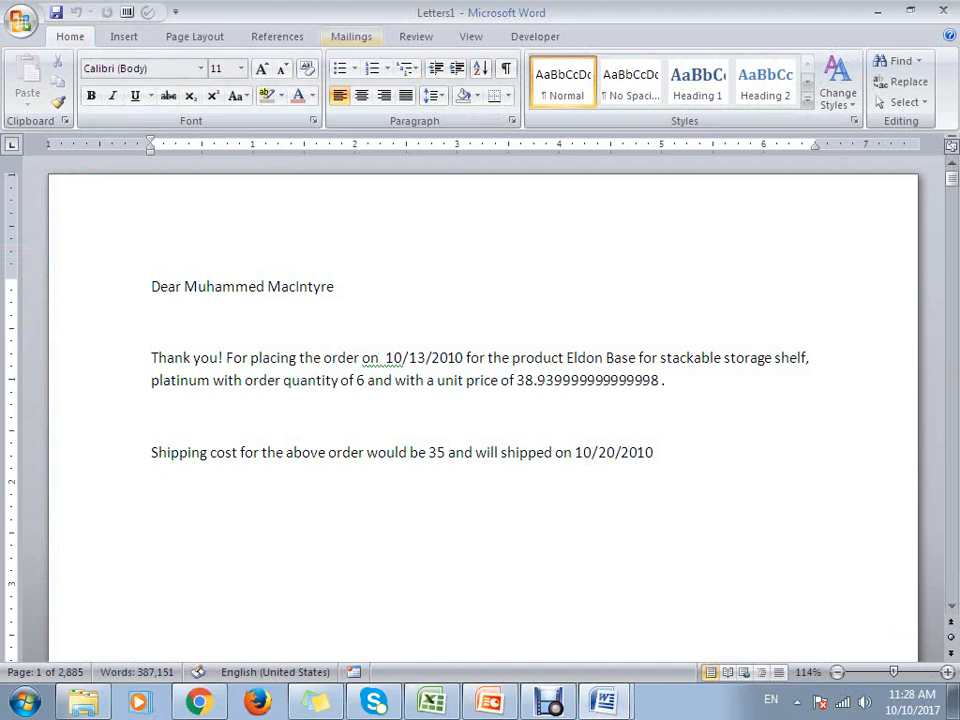
- Review the print settings for the merged letters and close them without printing
{"action": "left_click", "coordinate": [351, 36]}
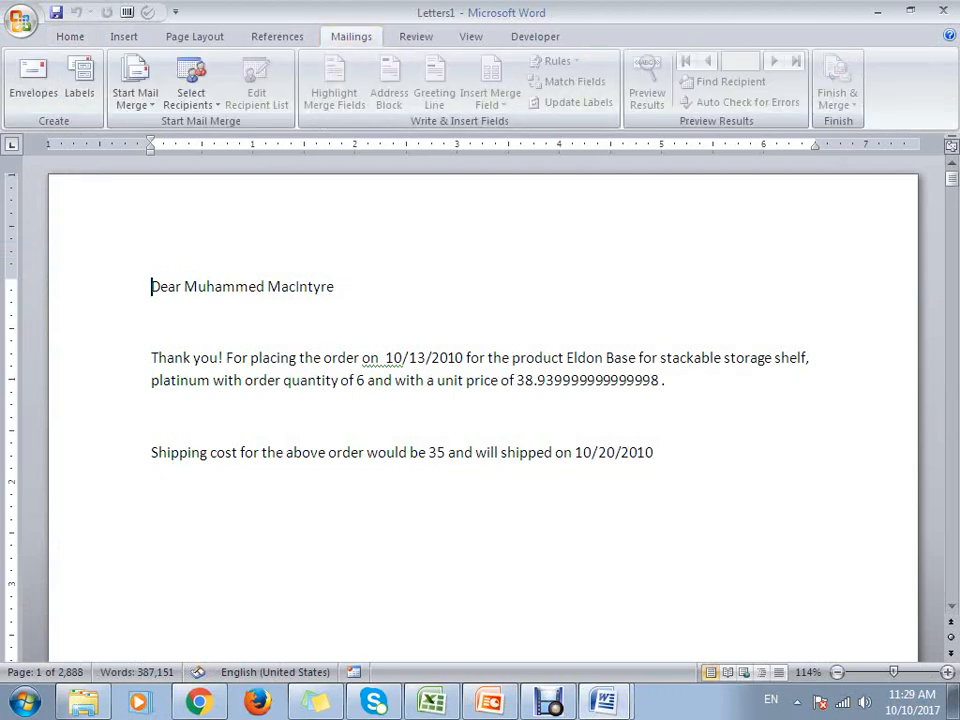
{"action": "key", "text": "ctrl+p"}
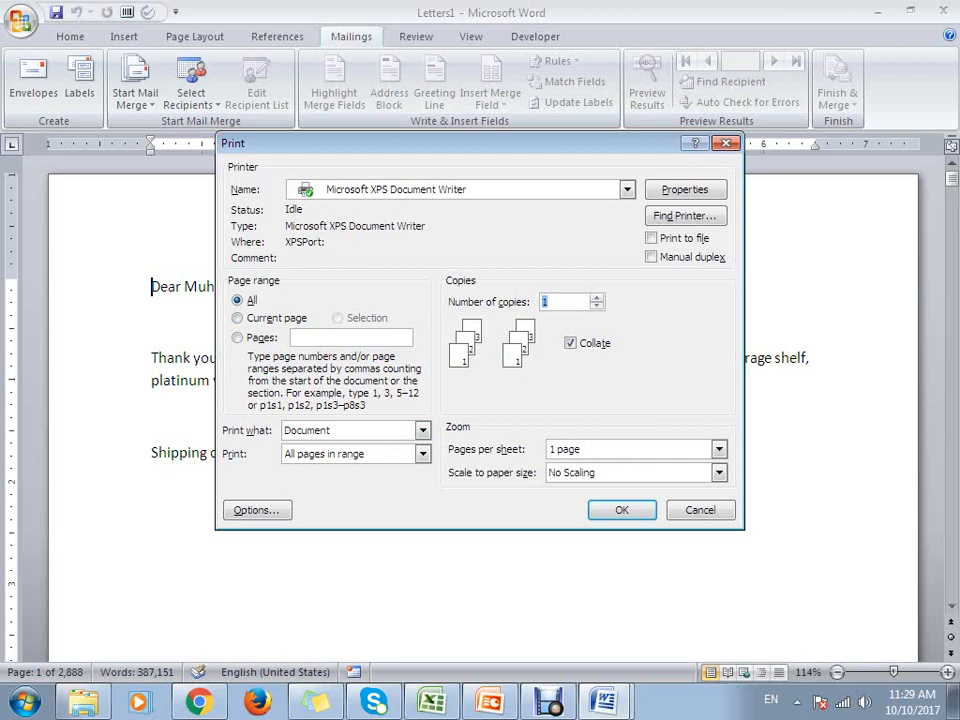
{"action": "key", "text": "Escape"}
{"action": "left_click", "coordinate": [322, 358]}
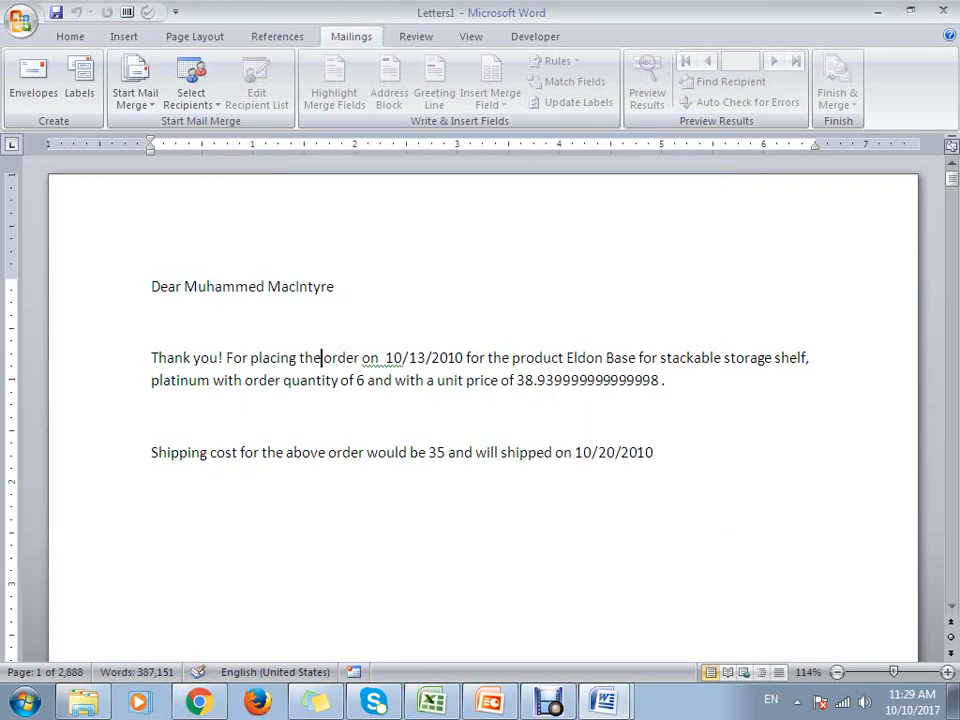